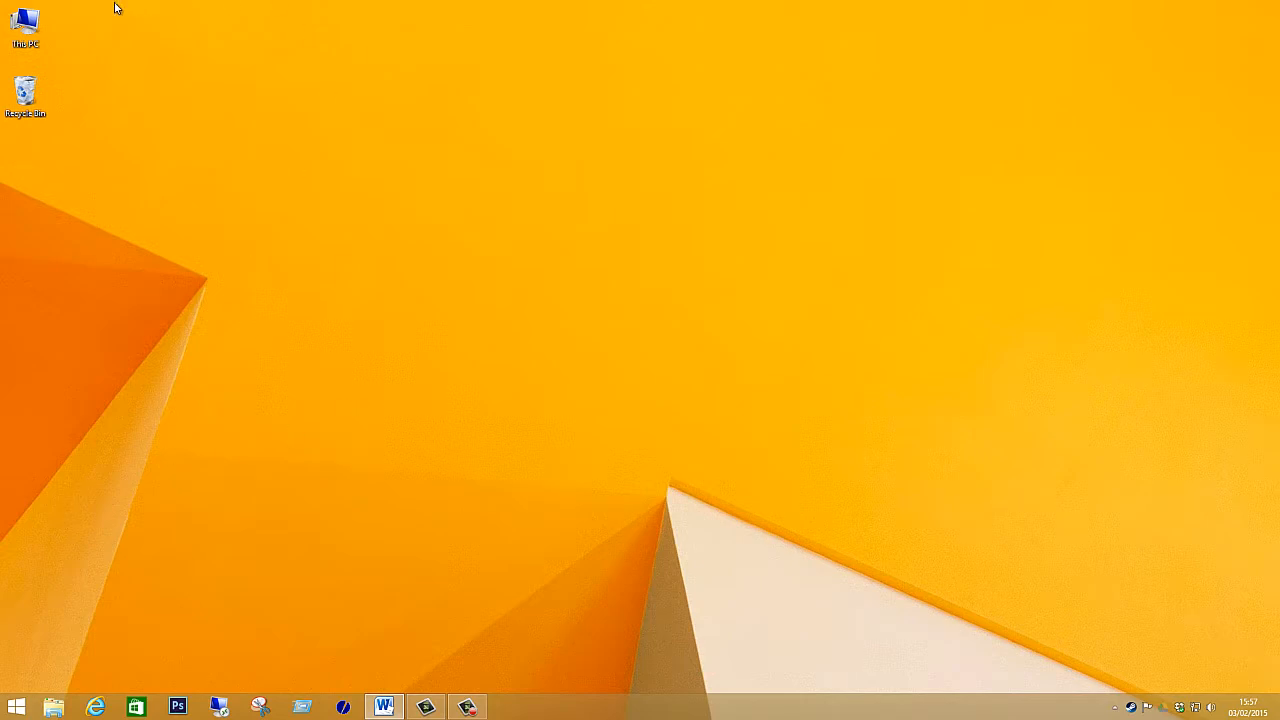
- Search Google for "portable apps" and open the PortableApps.com website from the results
double_click(42, 33)
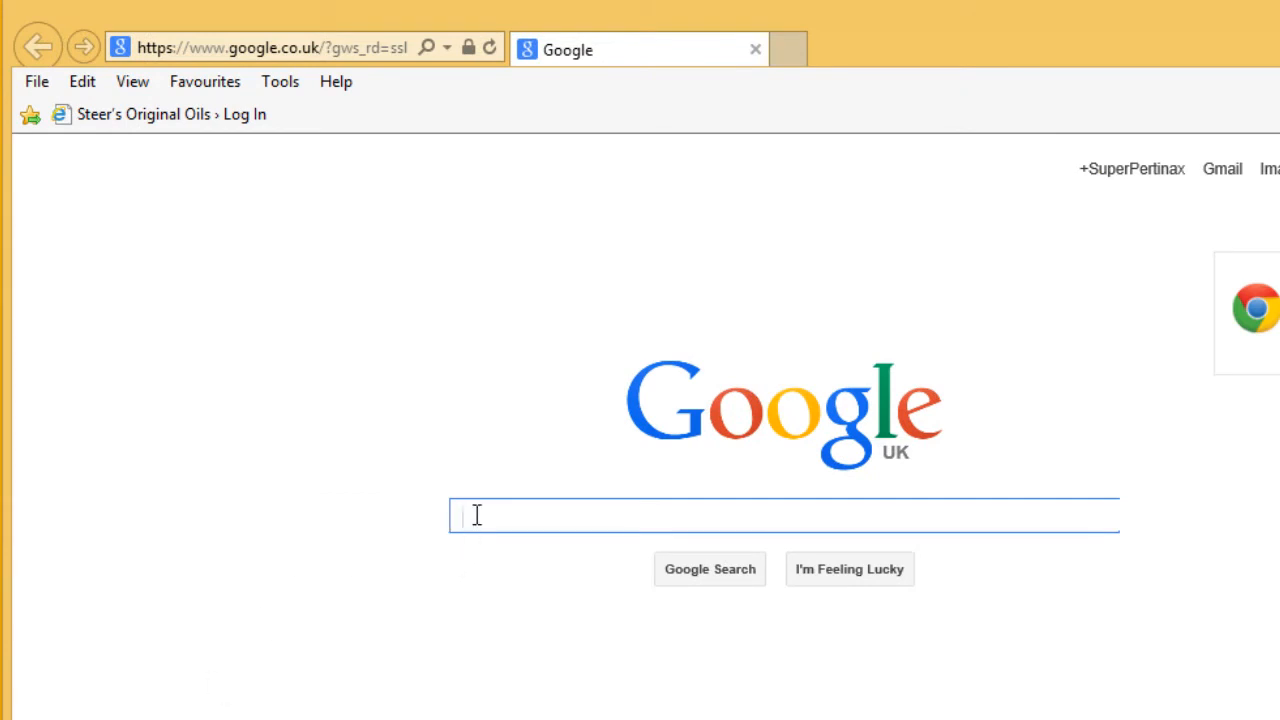
type("orta")
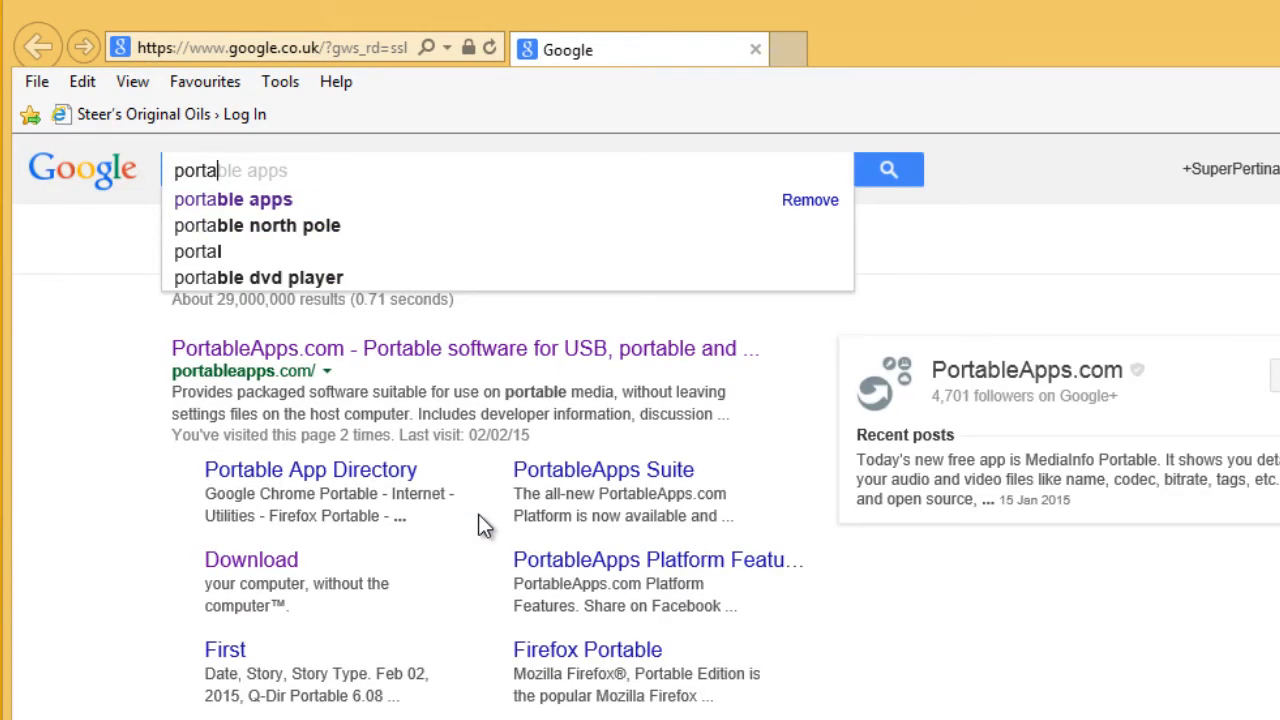
key("Down")
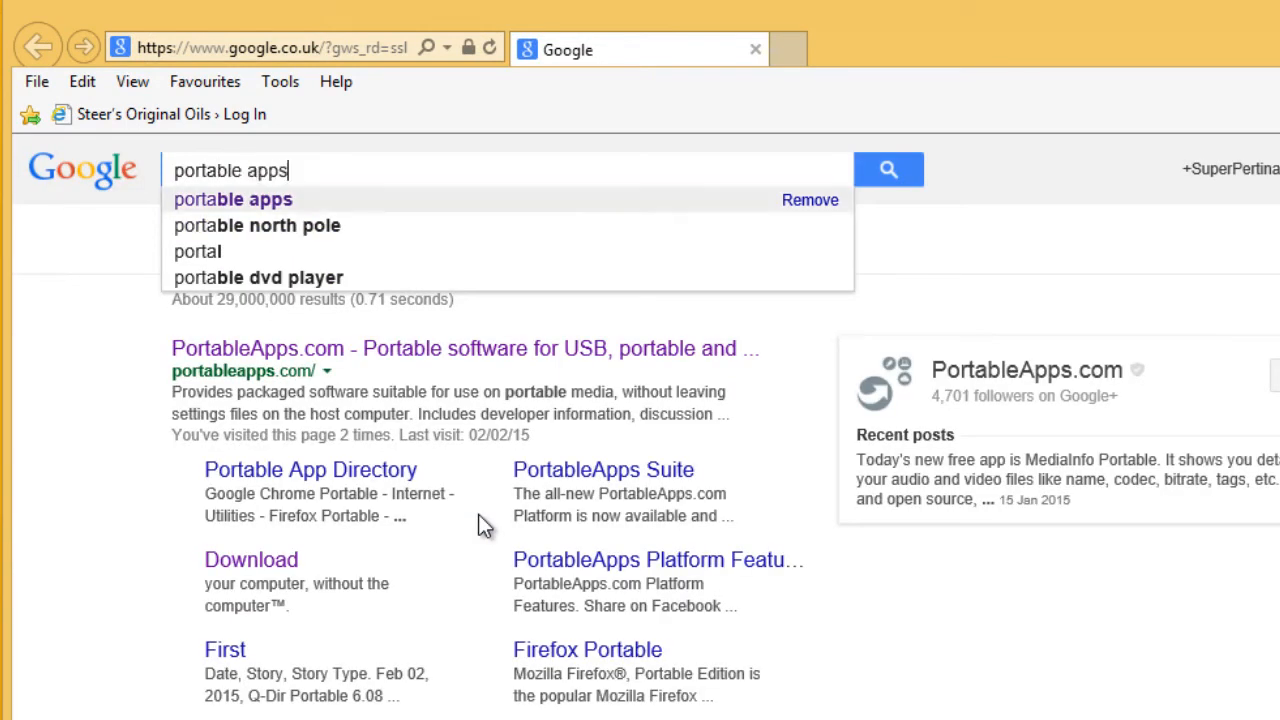
key("Return")
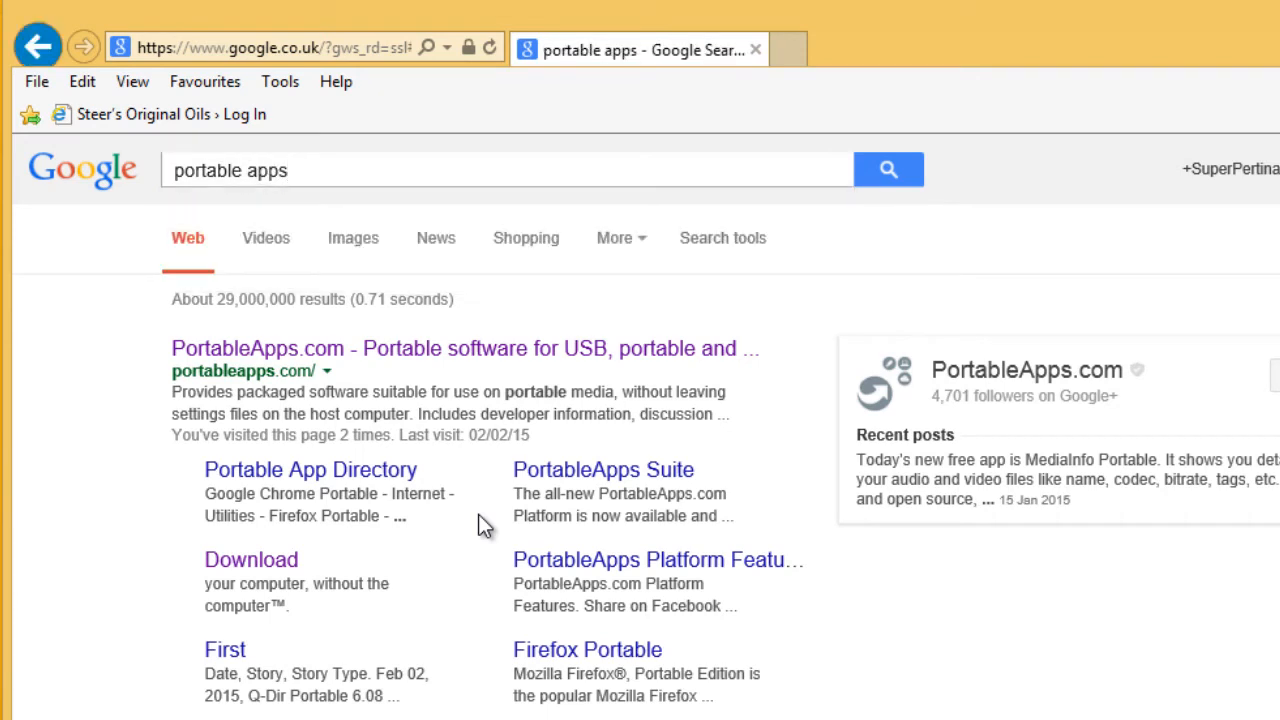
left_click(293, 352)
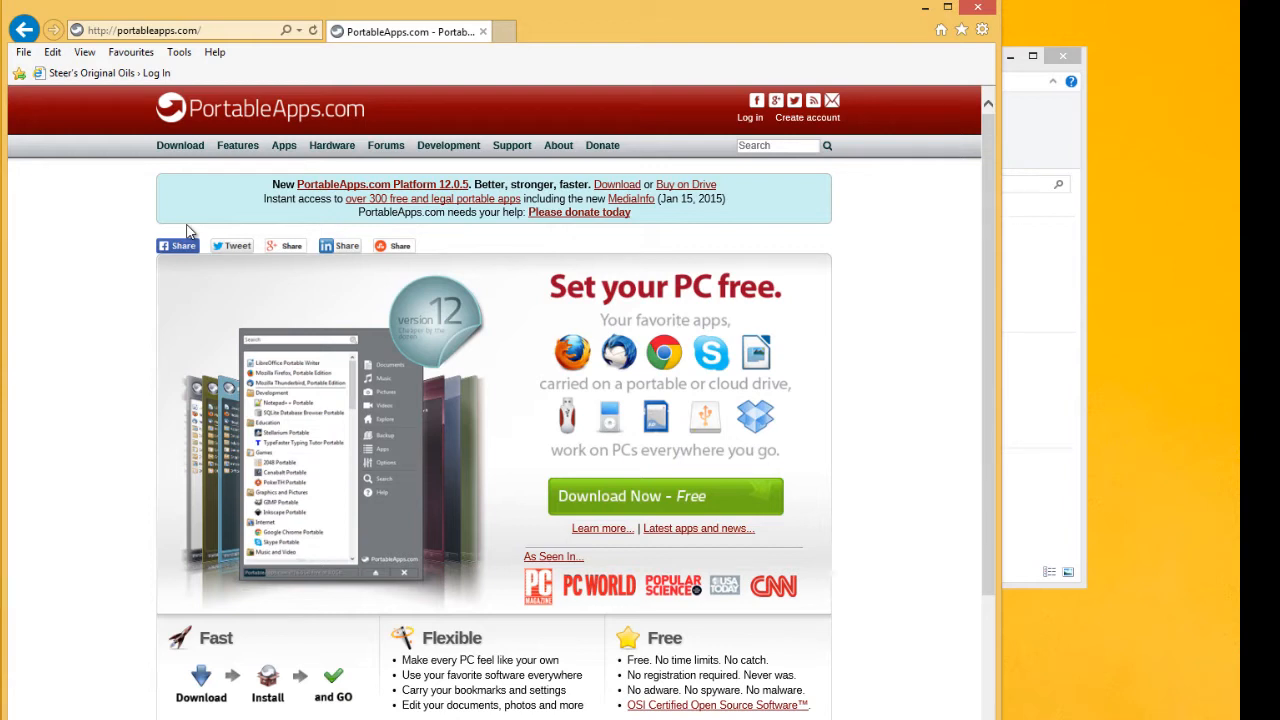
- Download the free PortableApps.com Platform 12.0.5 installer and save it to the Desktop under its default file name
left_click(620, 499)
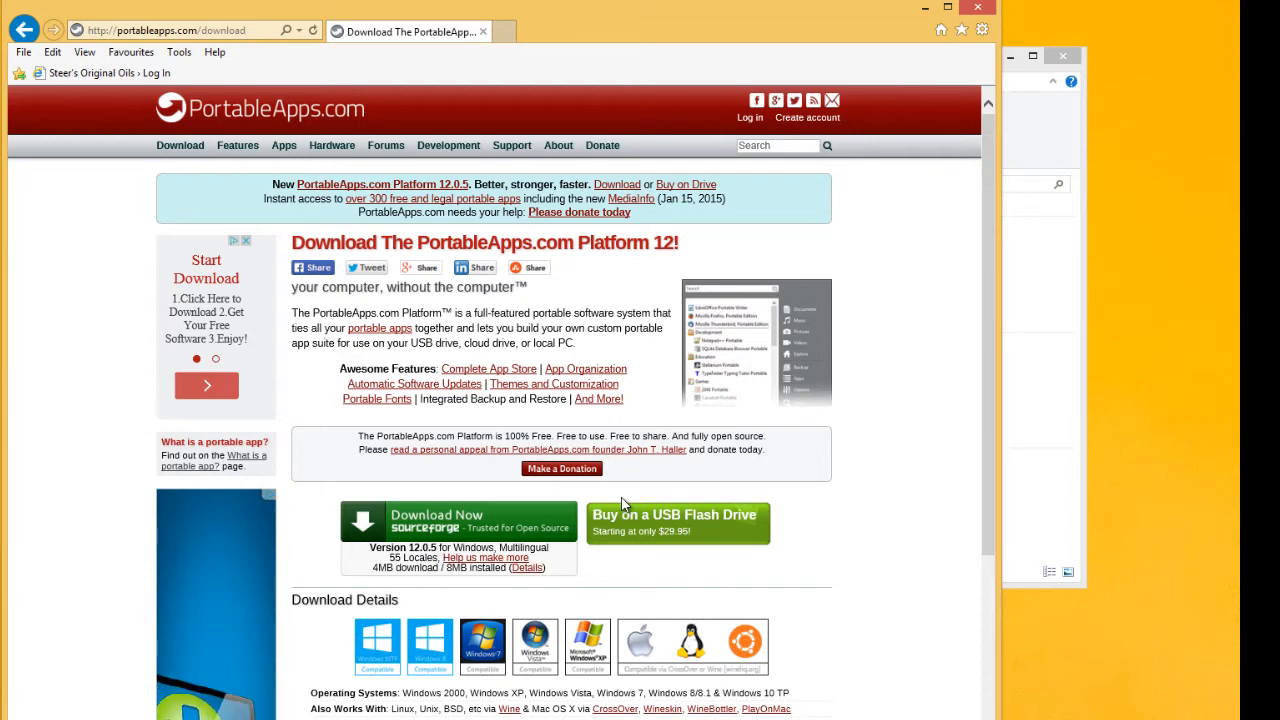
left_click(487, 527)
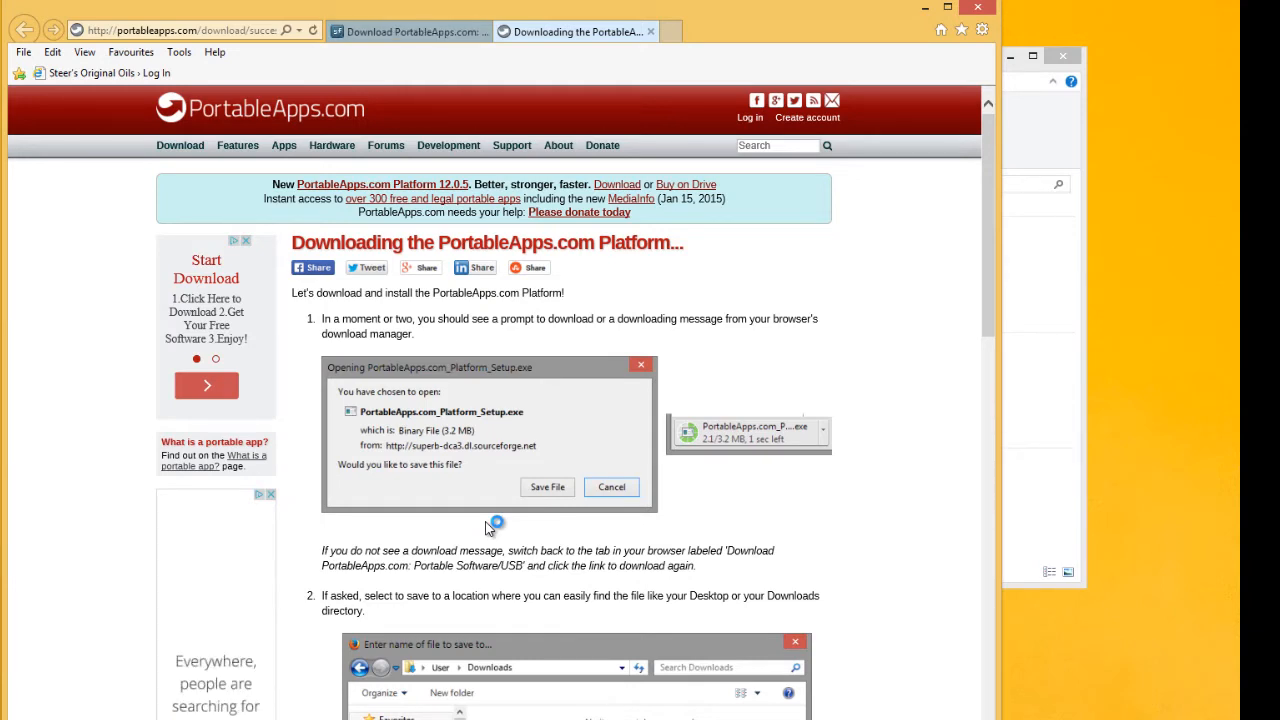
left_click(427, 37)
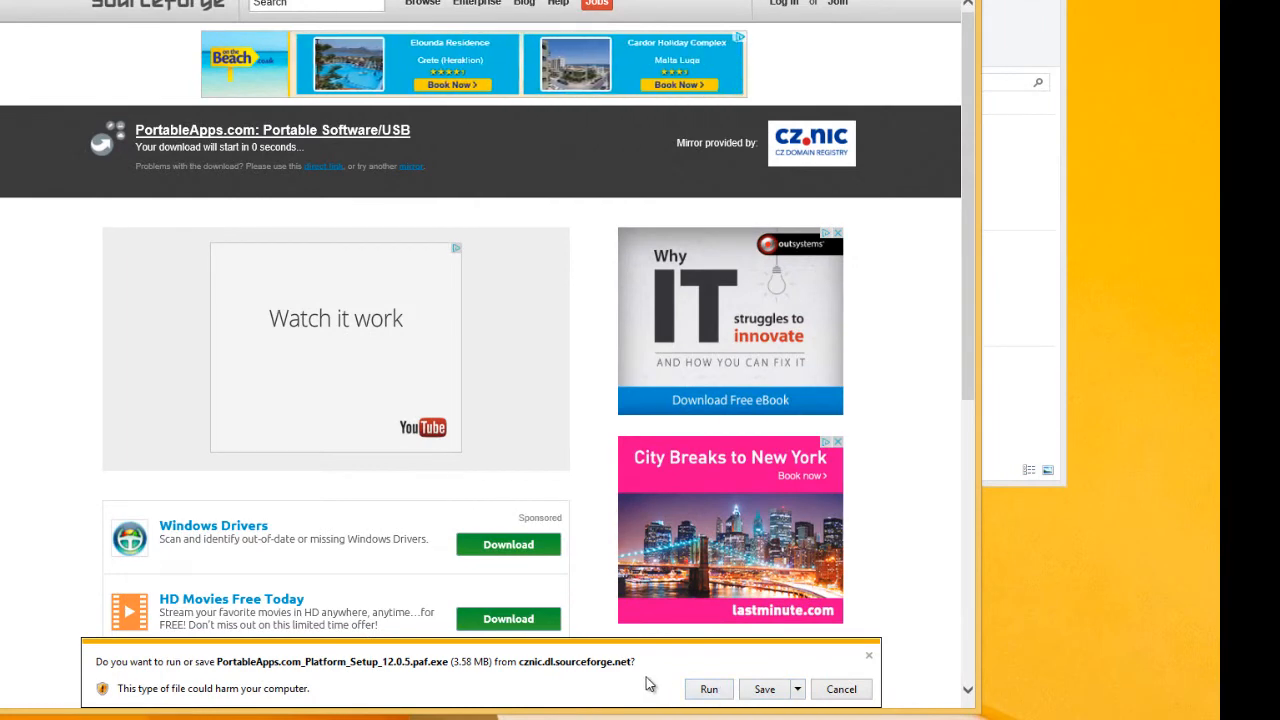
left_click(798, 689)
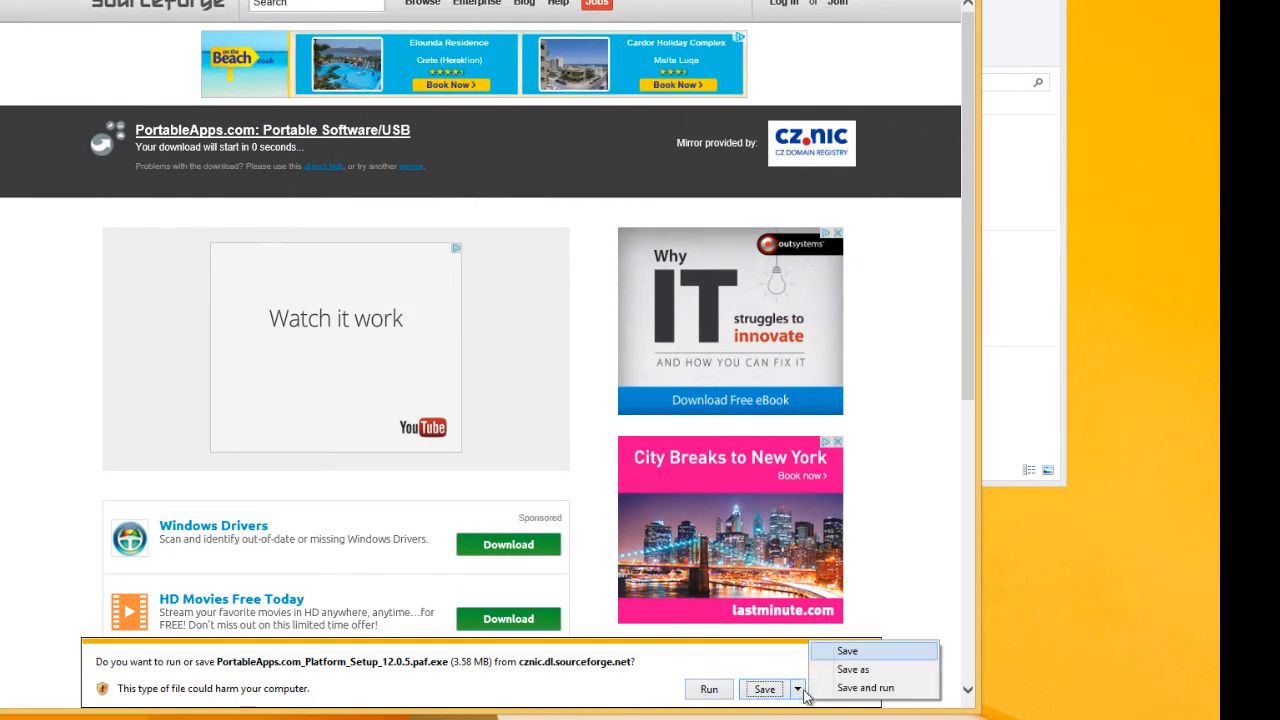
left_click(852, 672)
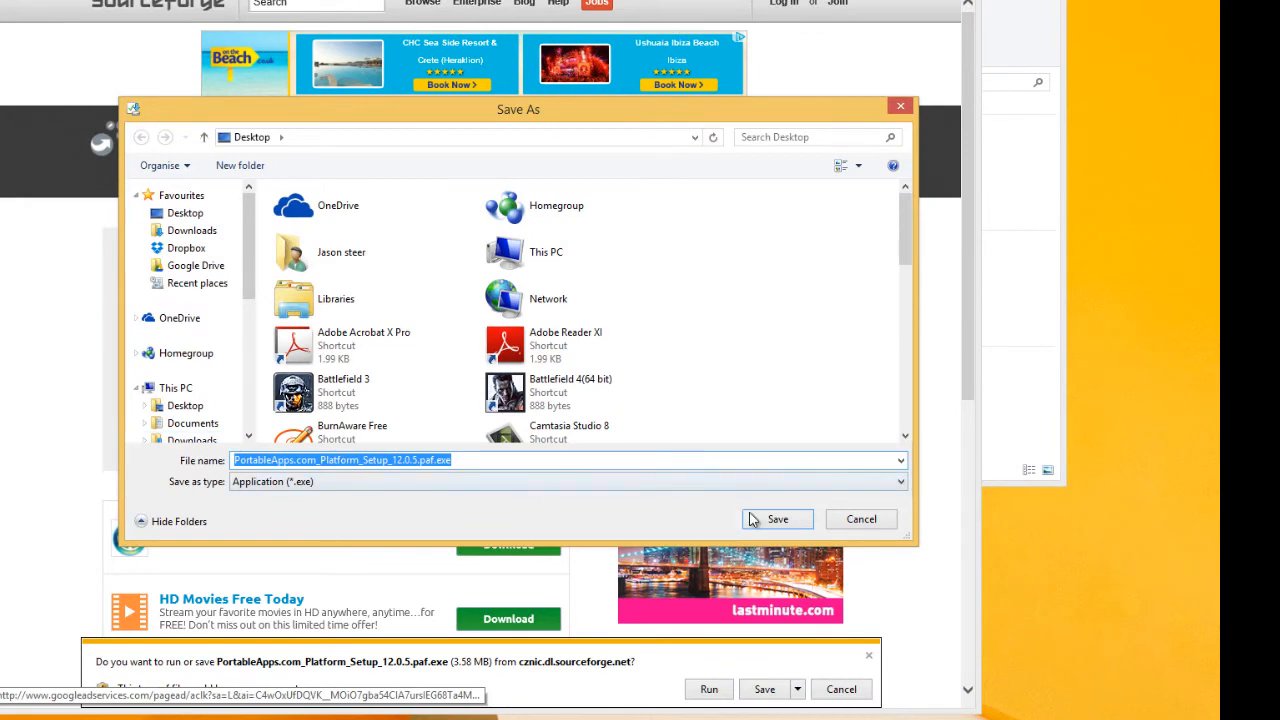
left_click(785, 521)
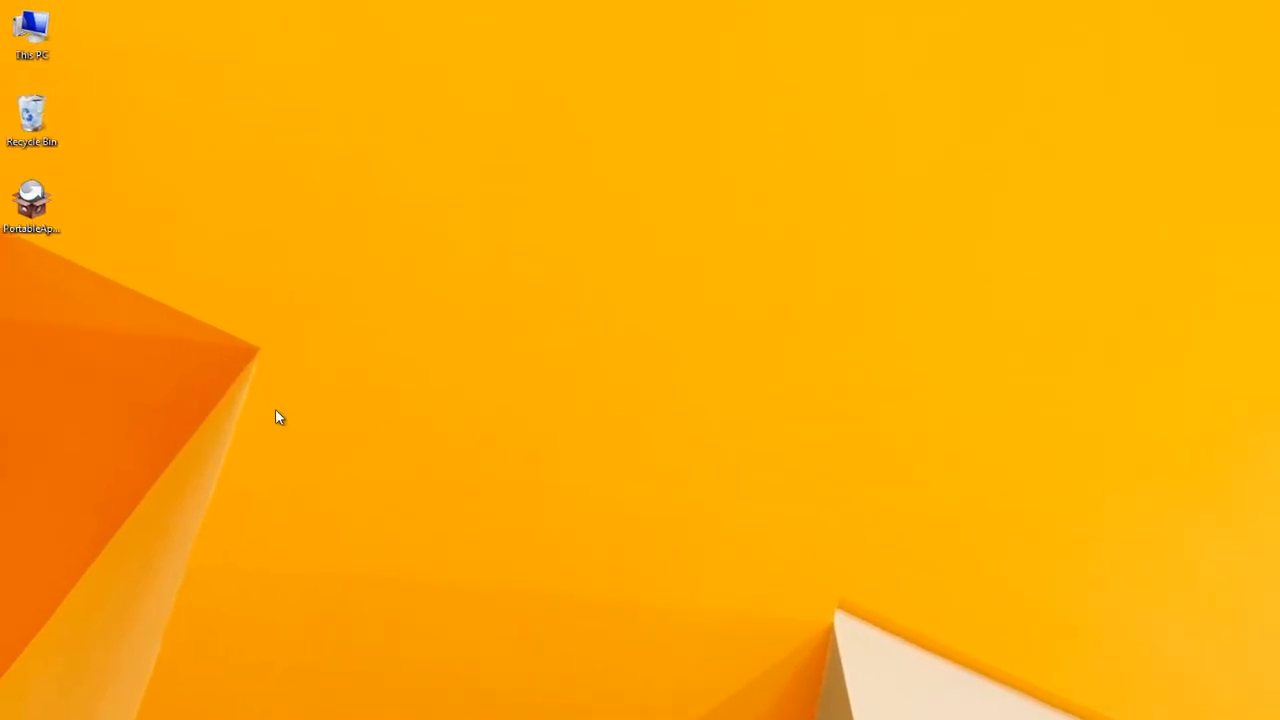
- Run the downloaded installer in English (British), accept the license agreement and choose a New Install
double_click(33, 201)
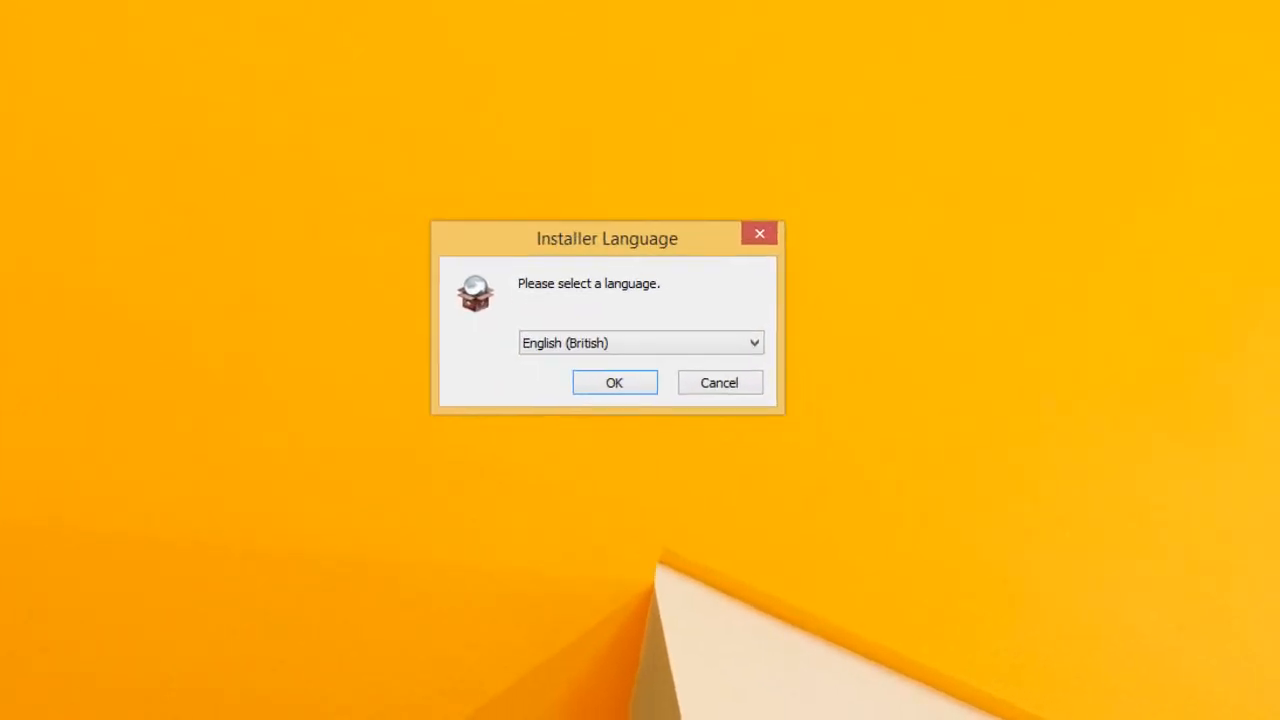
left_click(603, 386)
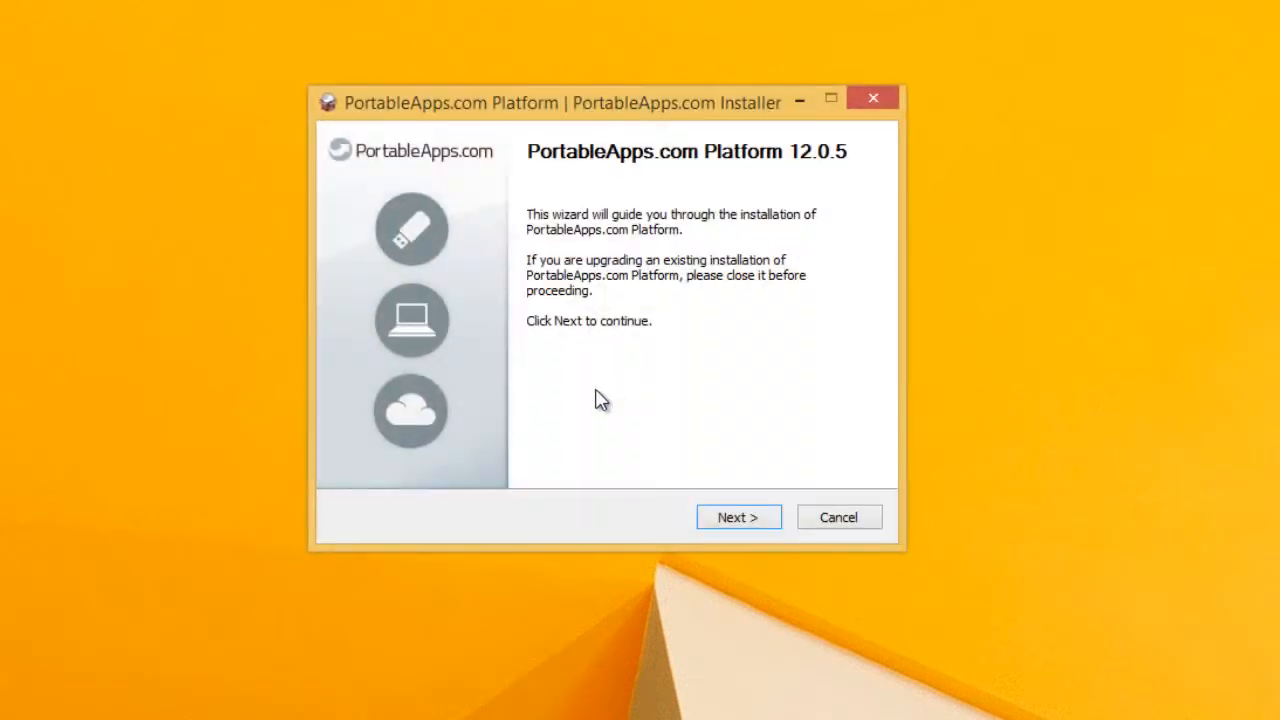
left_click(738, 518)
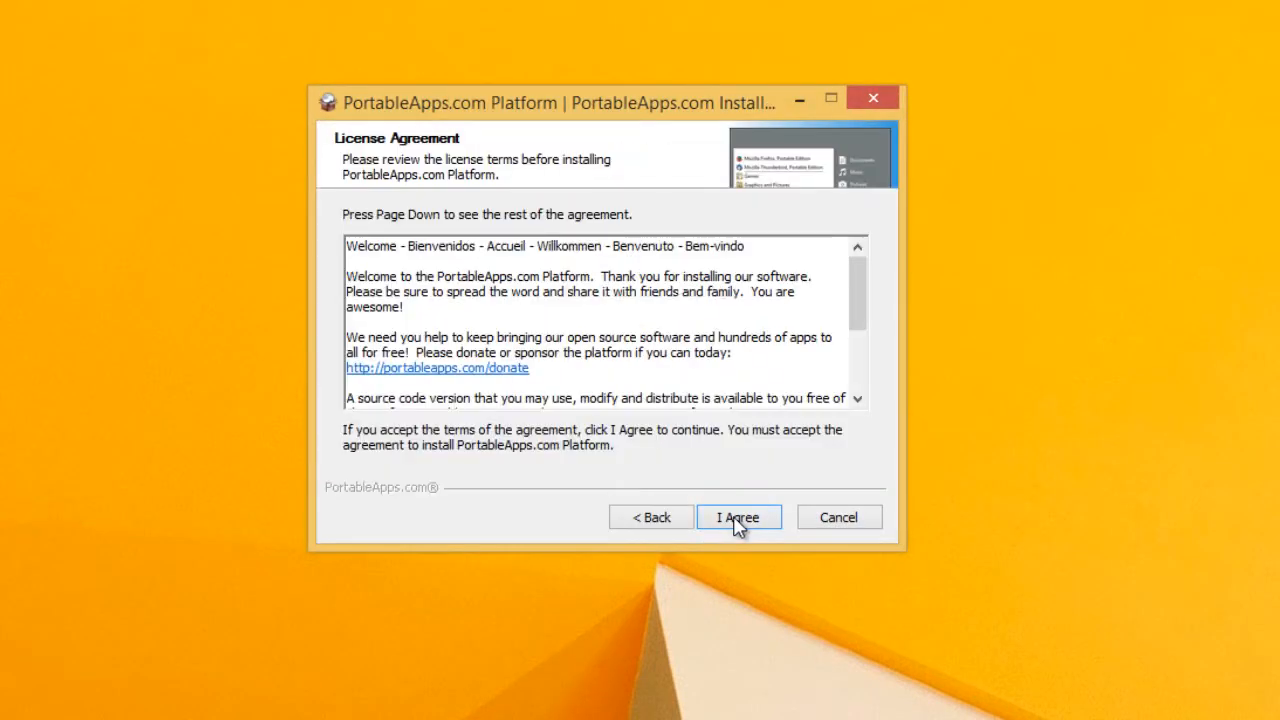
left_click(738, 518)
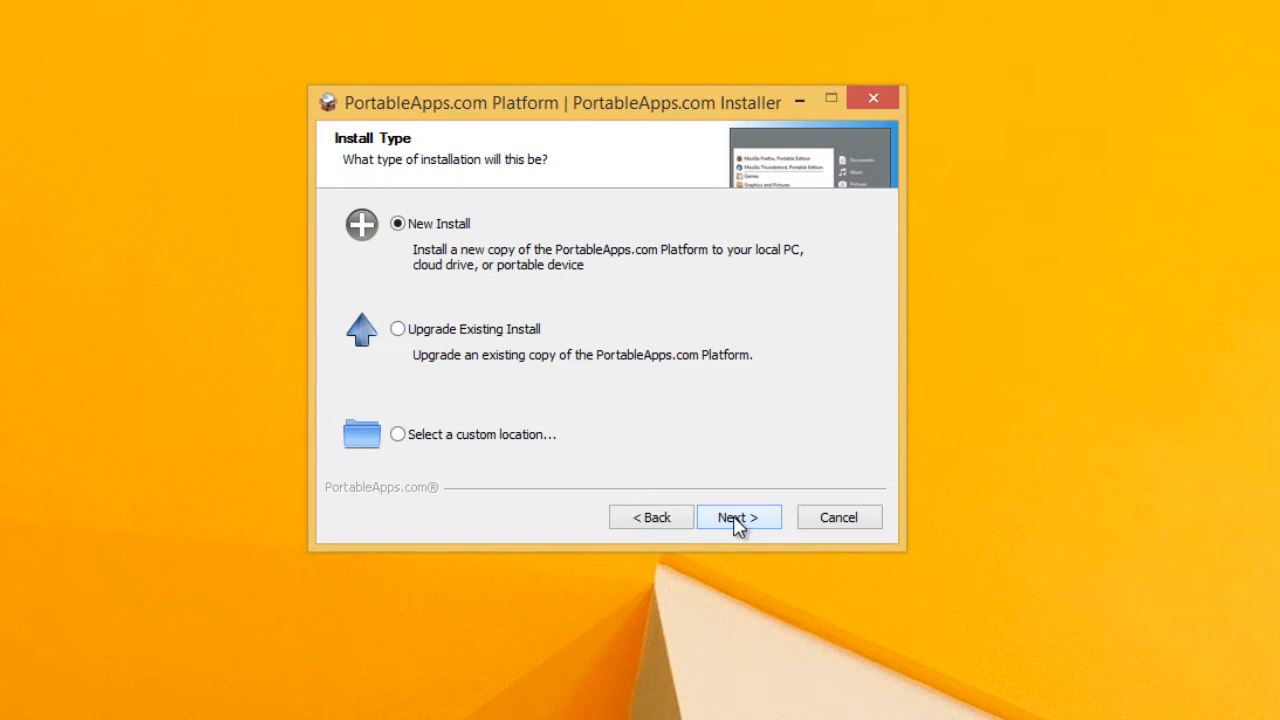
left_click(738, 518)
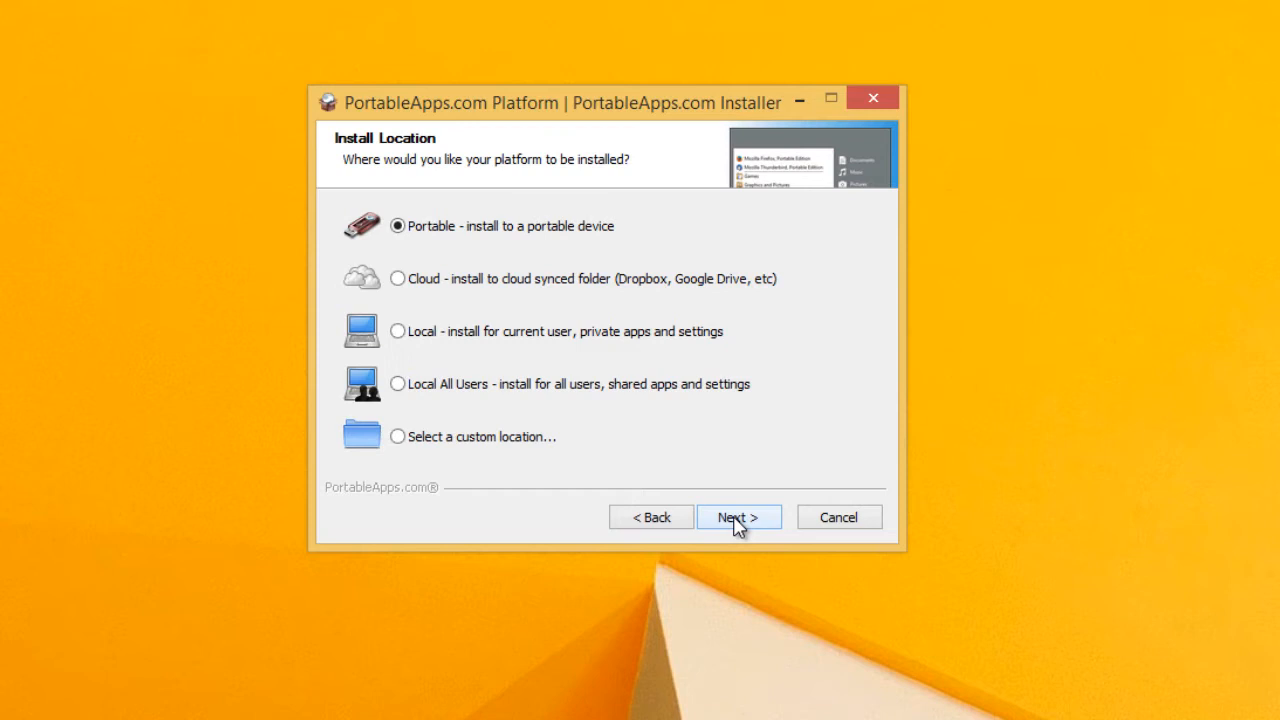
- Install the platform as Portable on drive H:\ and finish the setup with Run PortableApps.com Platform enabled
left_click(737, 520)
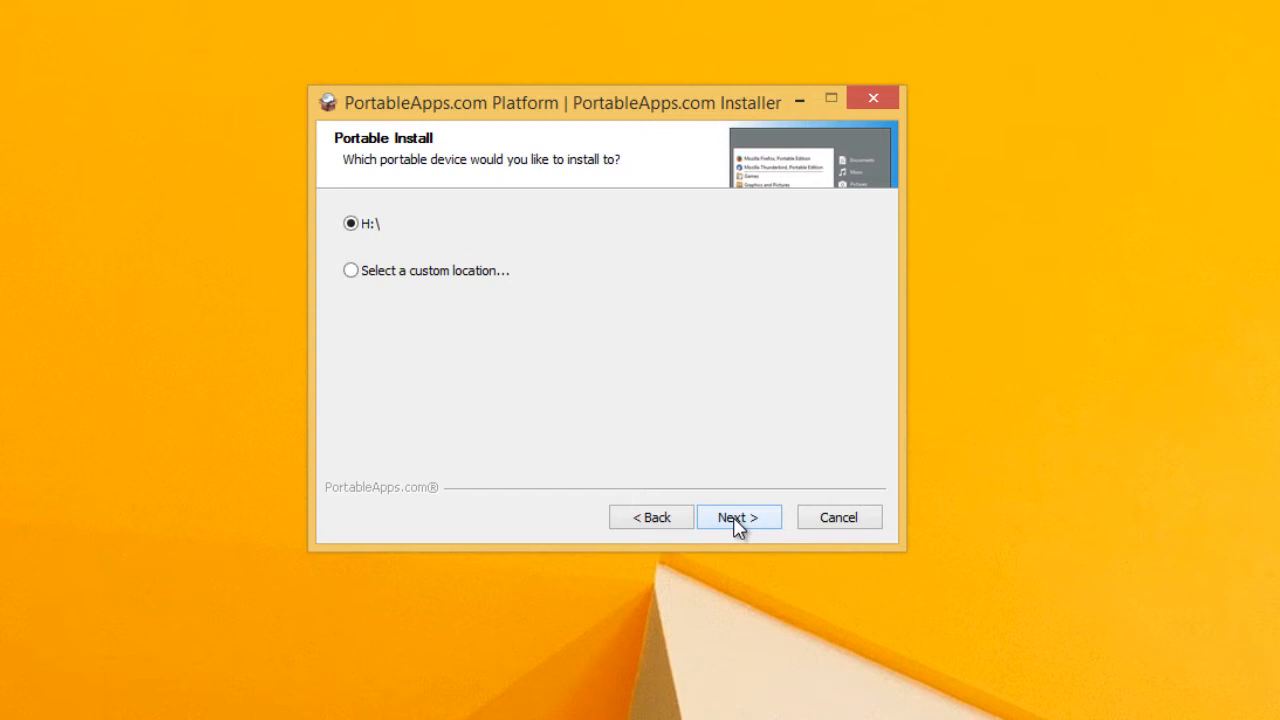
left_click(738, 520)
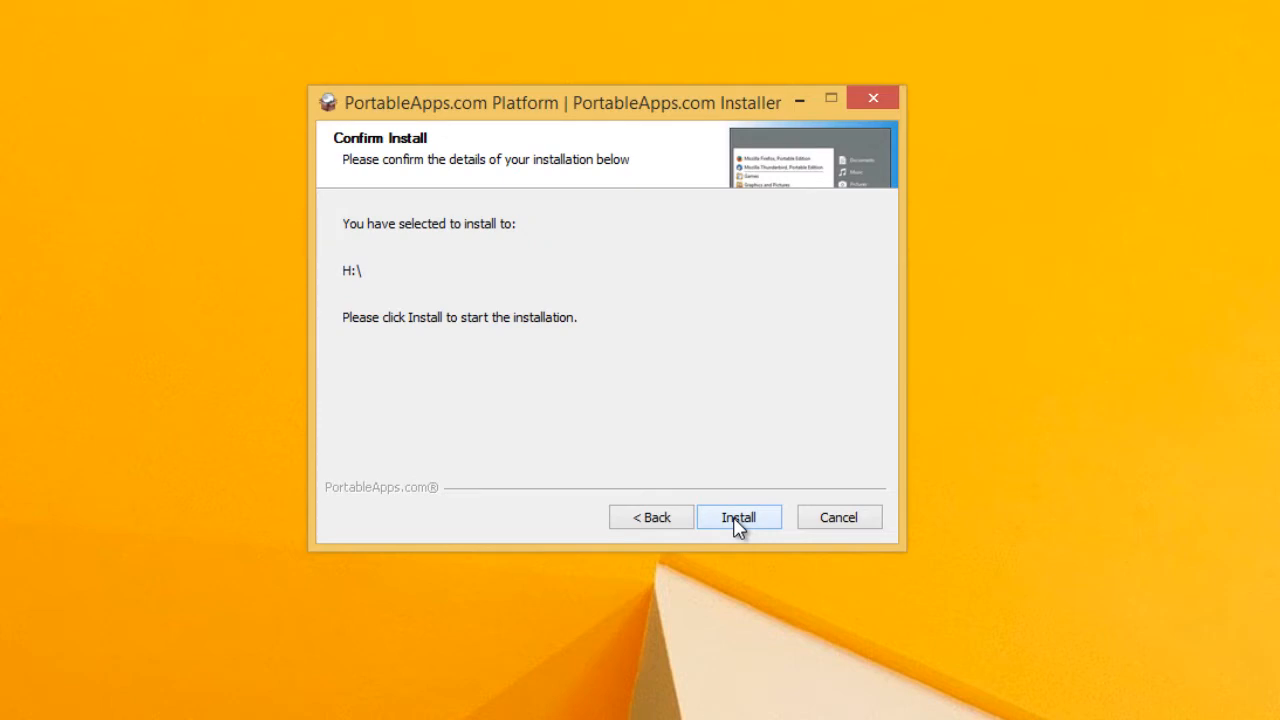
left_click(738, 520)
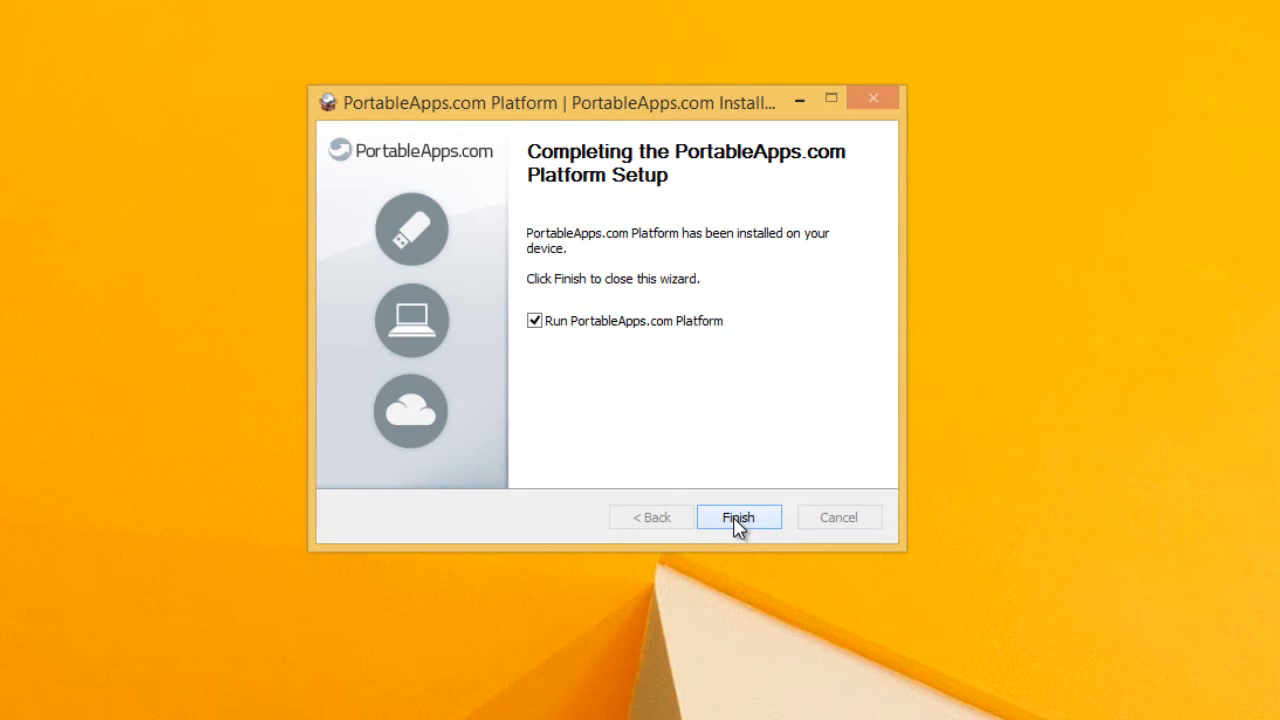
left_click(736, 519)
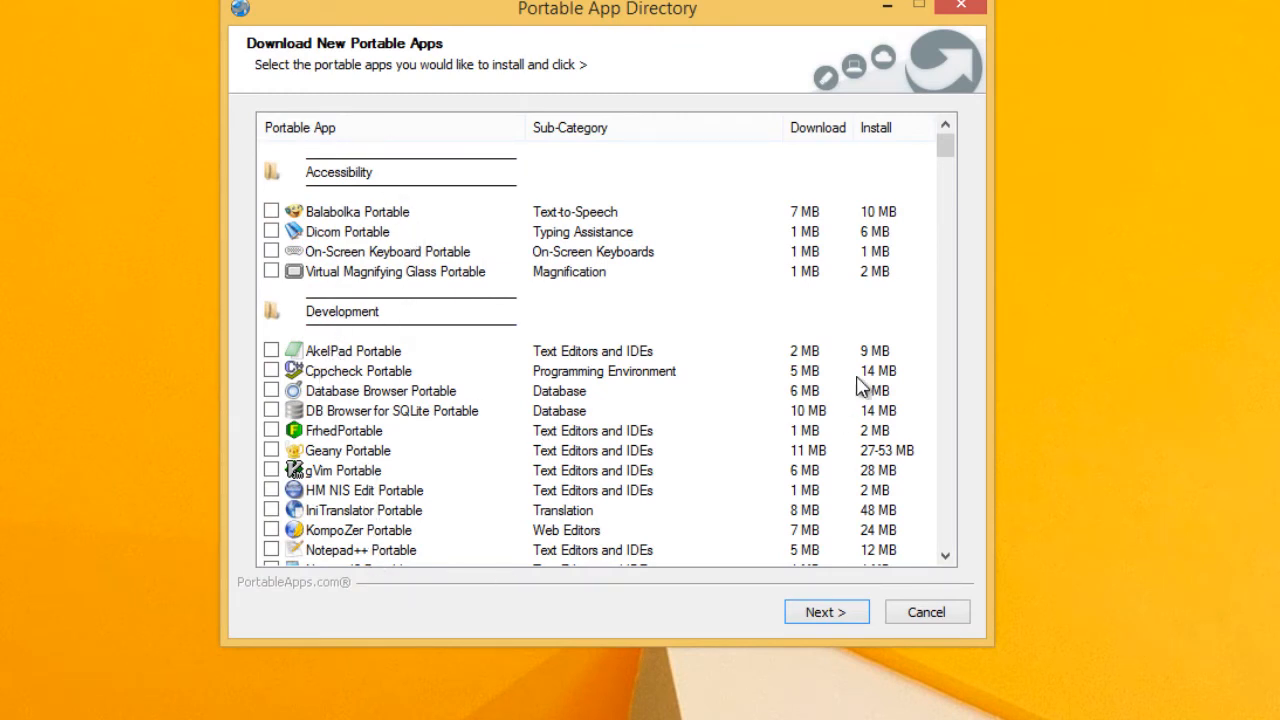
- Select Google Chrome Portable and Mozilla Firefox, Portable Edition in the Portable App Directory list
scroll(944, 423, "down", 7)
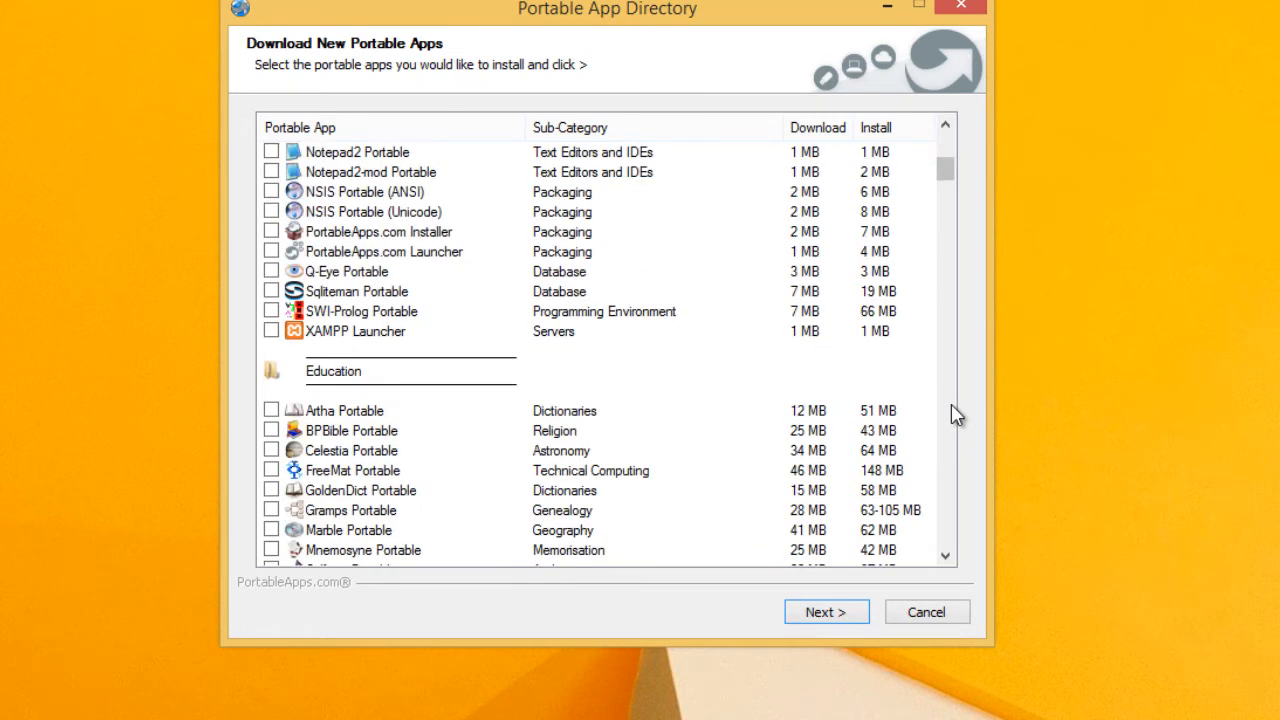
scroll(951, 416, "down", 7)
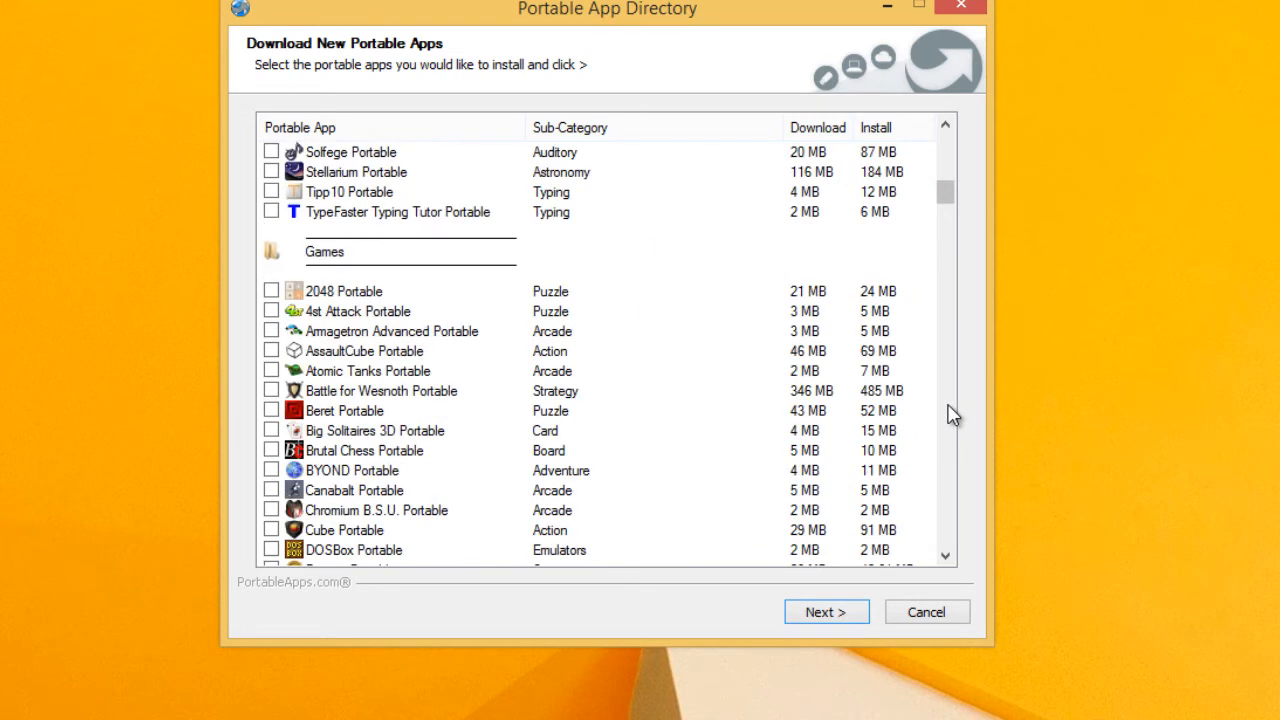
scroll(951, 416, "down", 20)
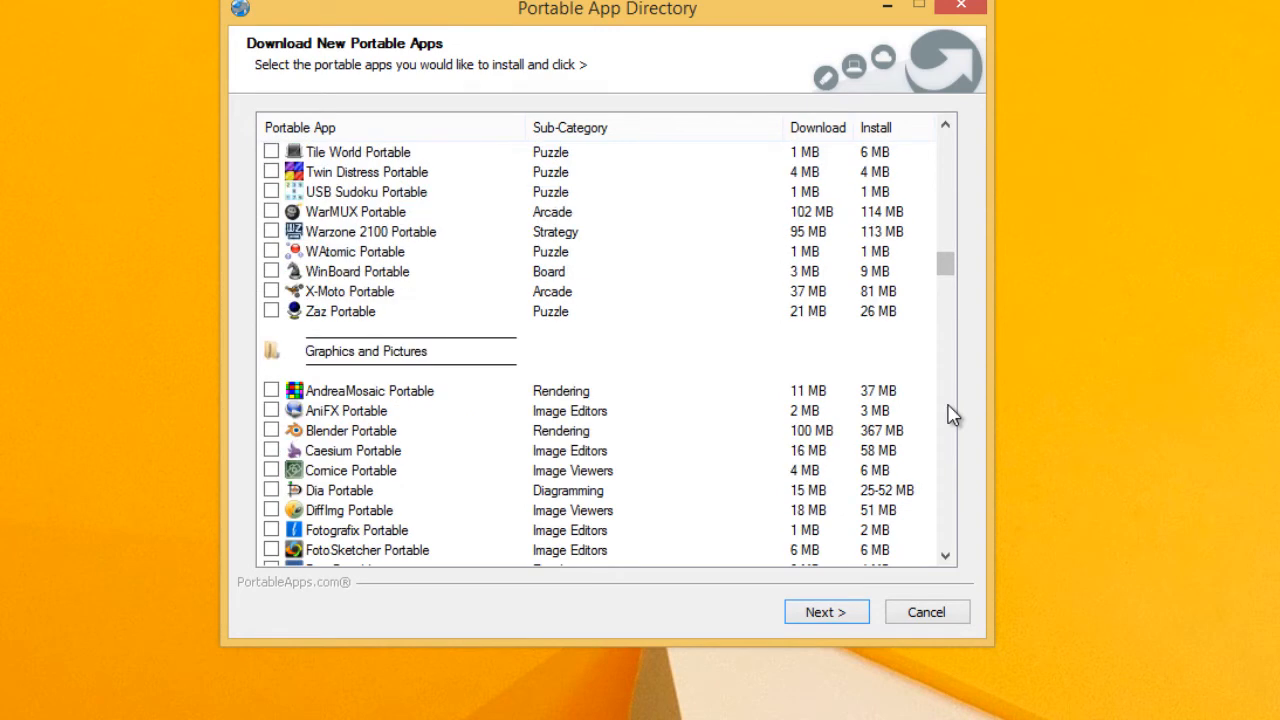
scroll(951, 416, "down", 7)
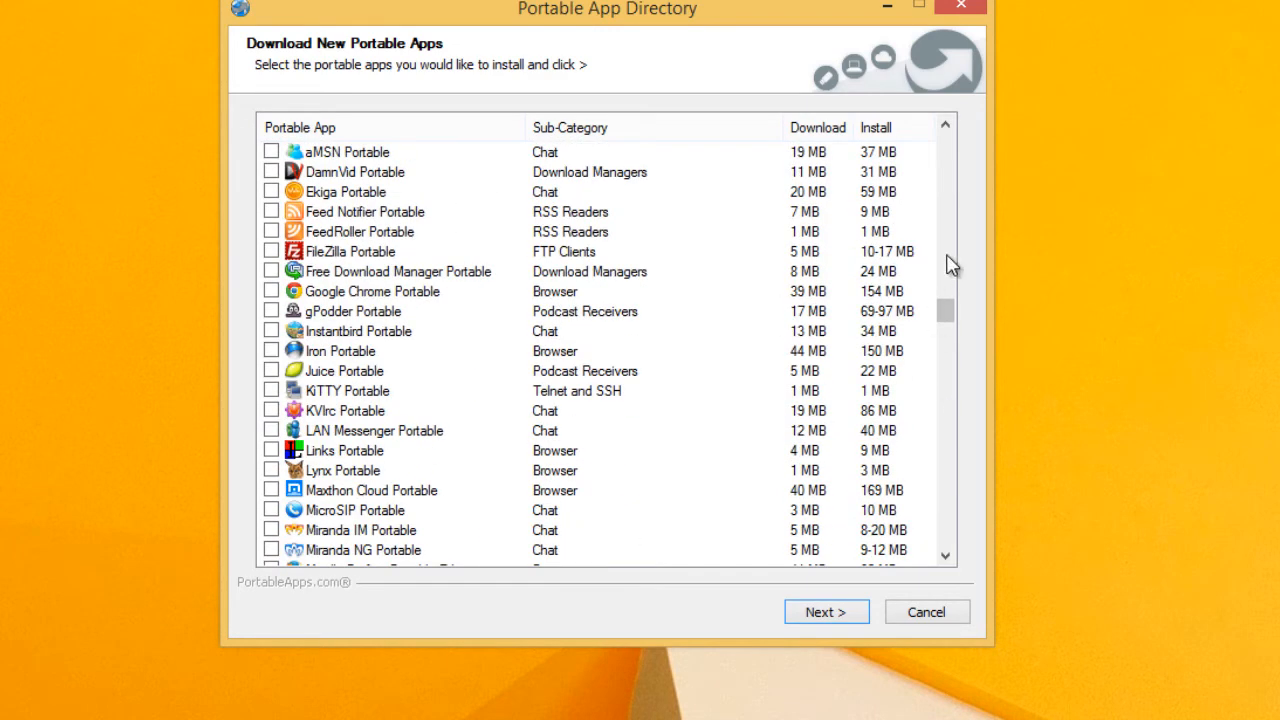
scroll(945, 270, "up", 7)
scroll(946, 451, "down", 7)
left_click(271, 292)
scroll(946, 472, "down", 7)
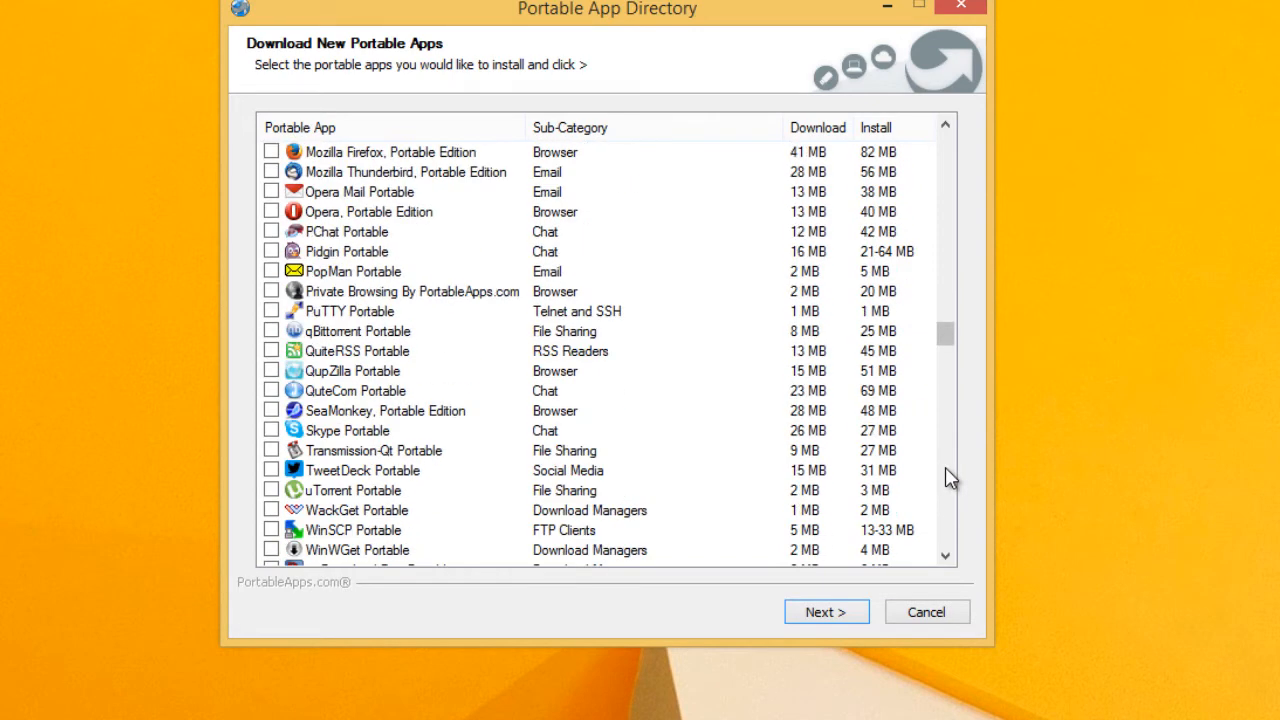
left_click(272, 153)
- Add Audacity Portable and VLC Portable to the selection, then install the selected apps and finish the wizard
scroll(952, 490, "down", 7)
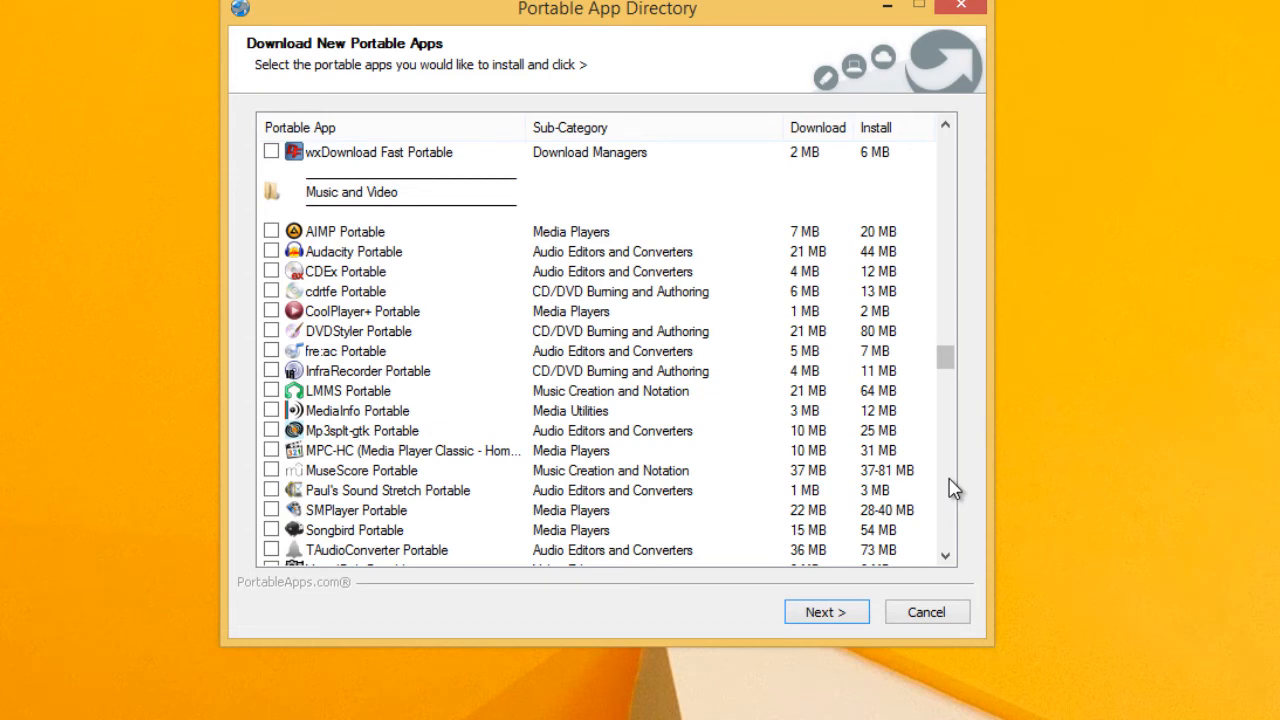
left_click(271, 252)
scroll(948, 478, "down", 7)
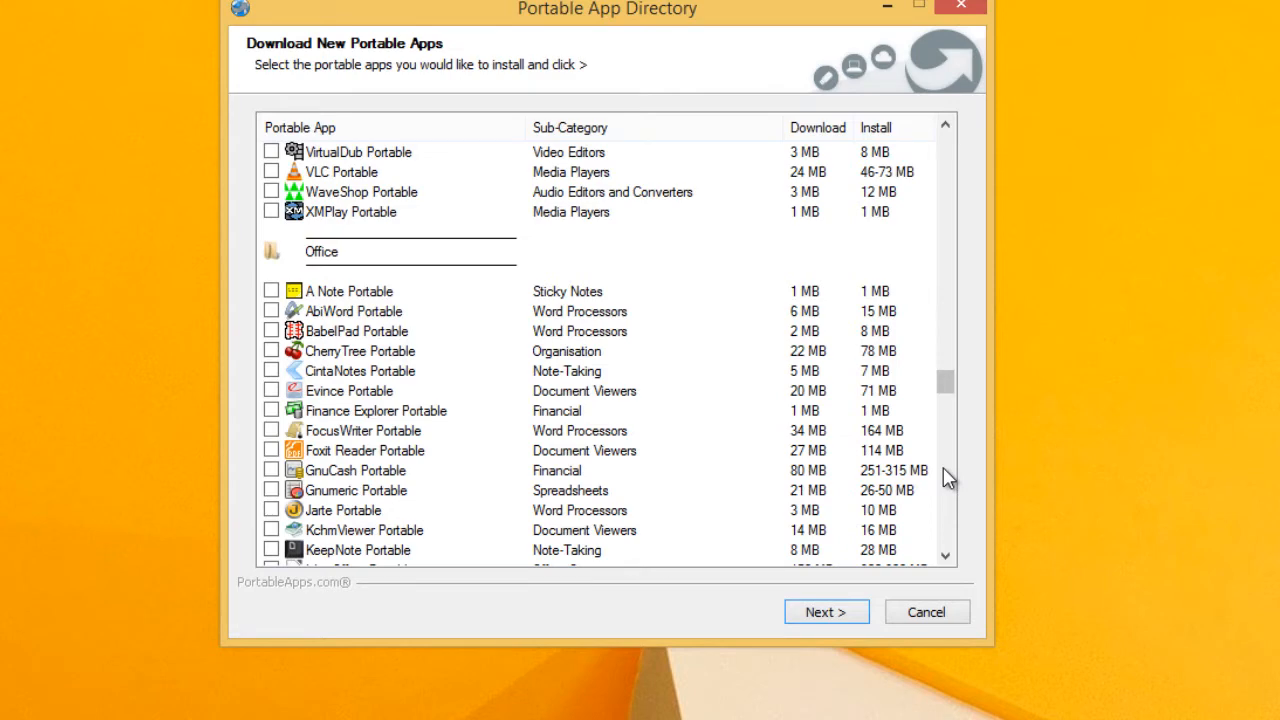
left_click(271, 172)
scroll(946, 514, "down", 7)
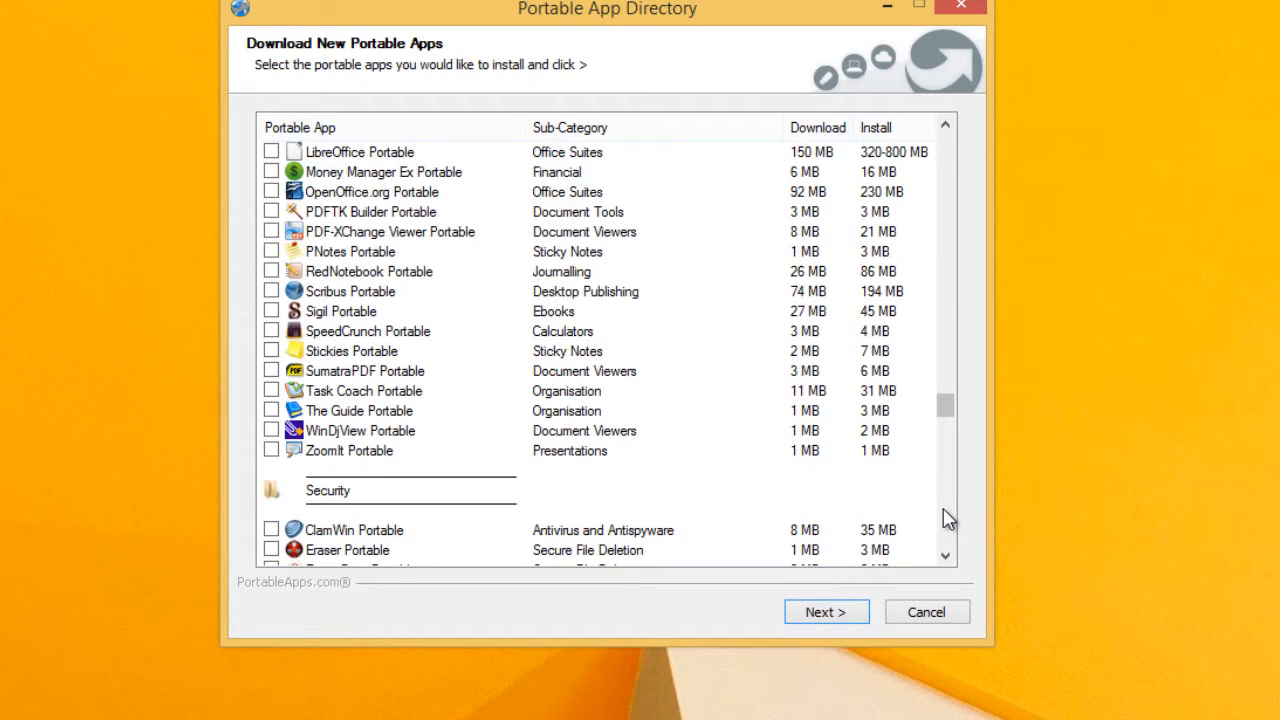
scroll(948, 500, "down", 7)
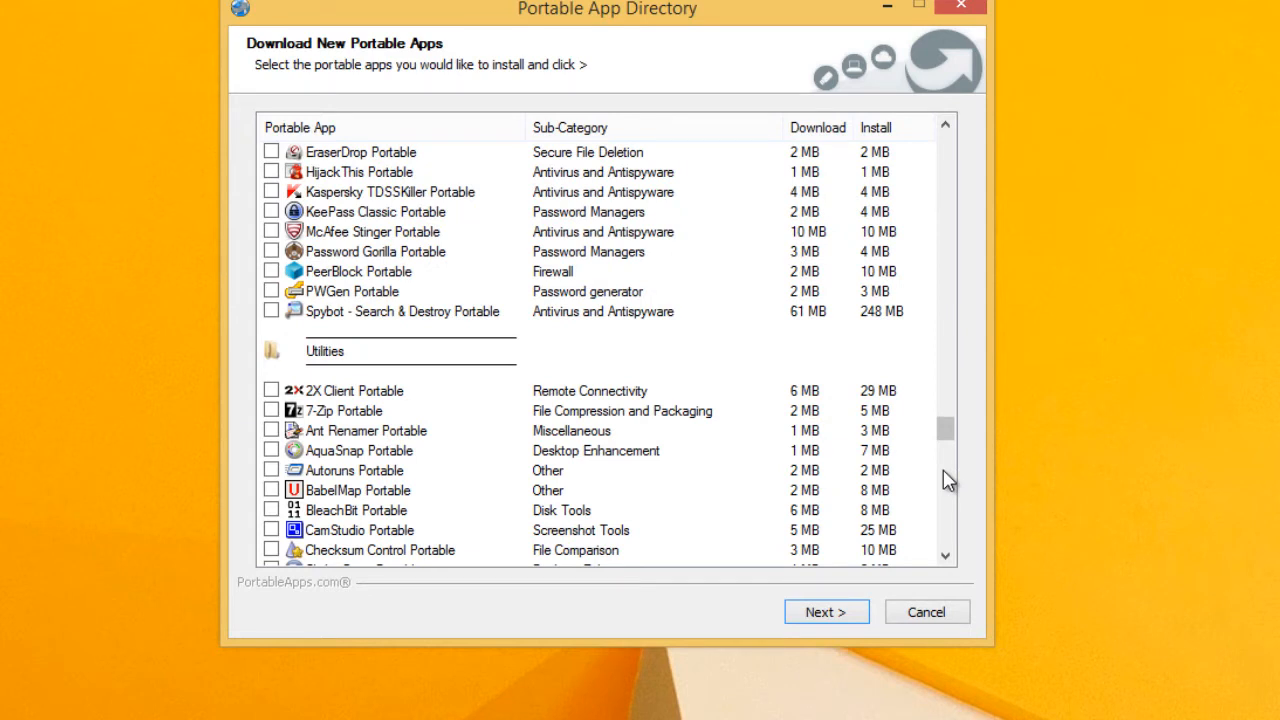
left_click(827, 622)
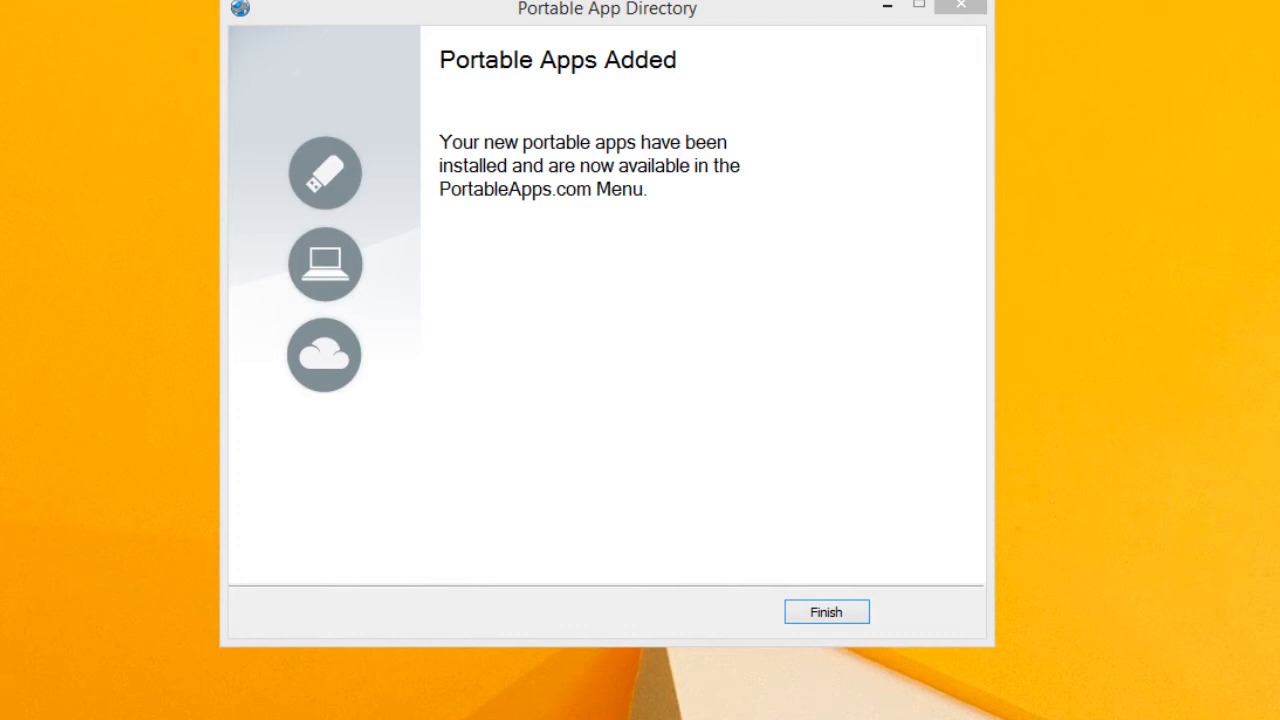
left_click(855, 611)
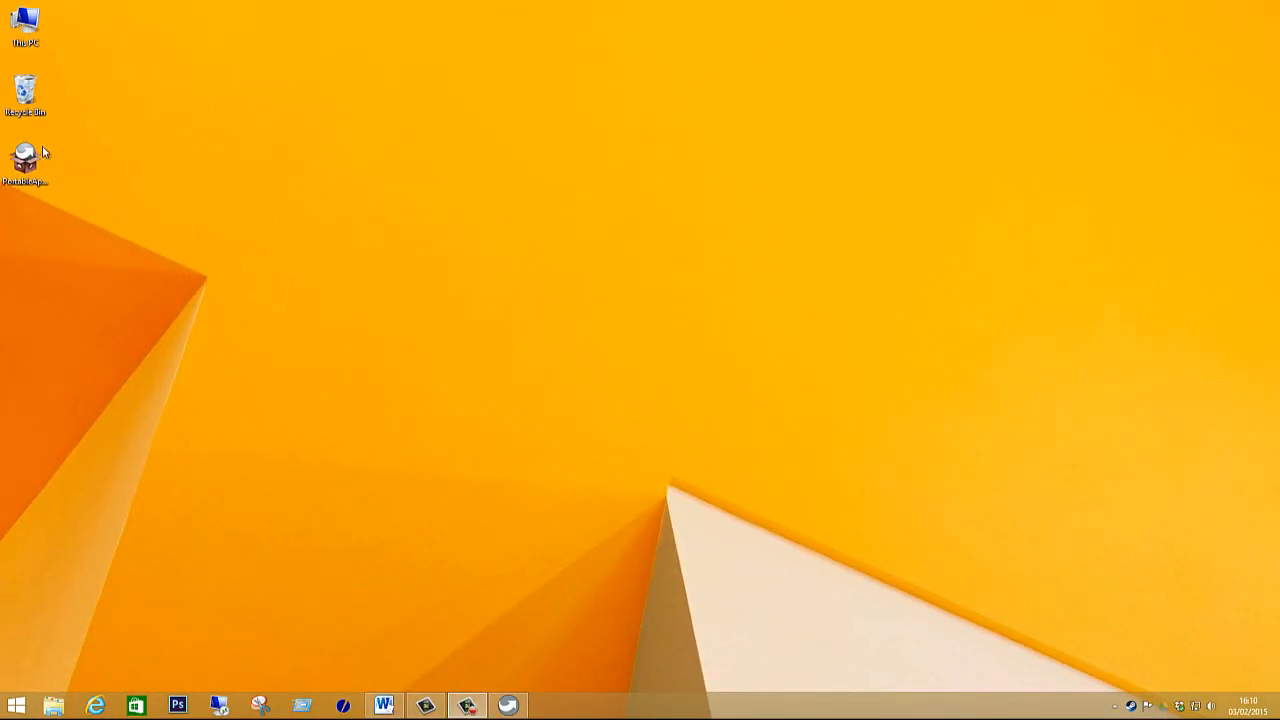
- Run Start.exe from Removable Disk (H:) and launch Google Chrome Portable from the PortableApps.com menu
double_click(40, 28)
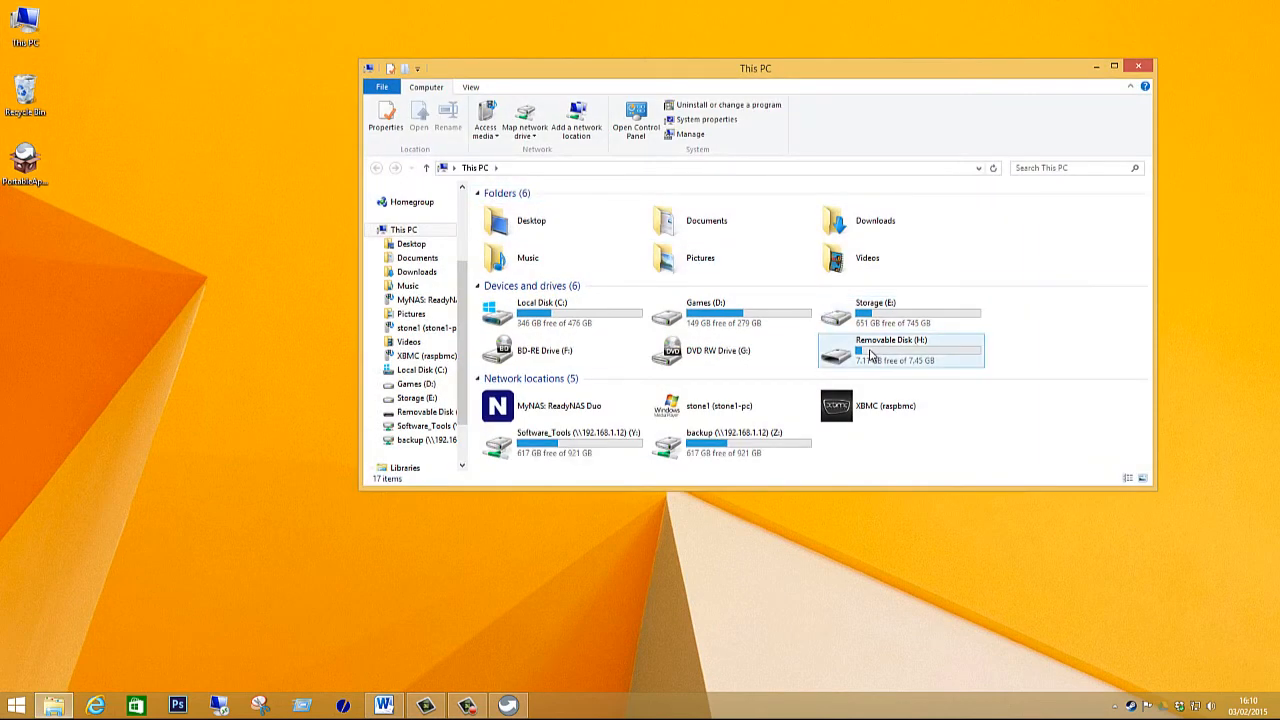
double_click(870, 355)
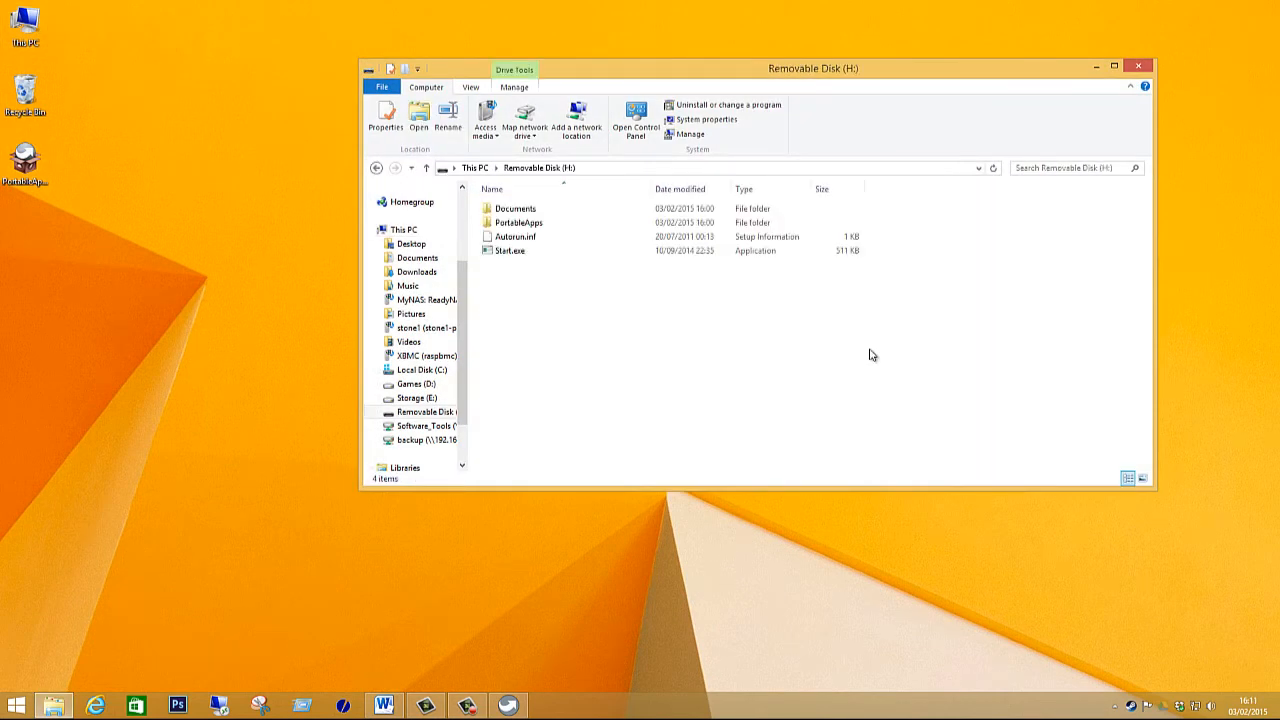
double_click(506, 254)
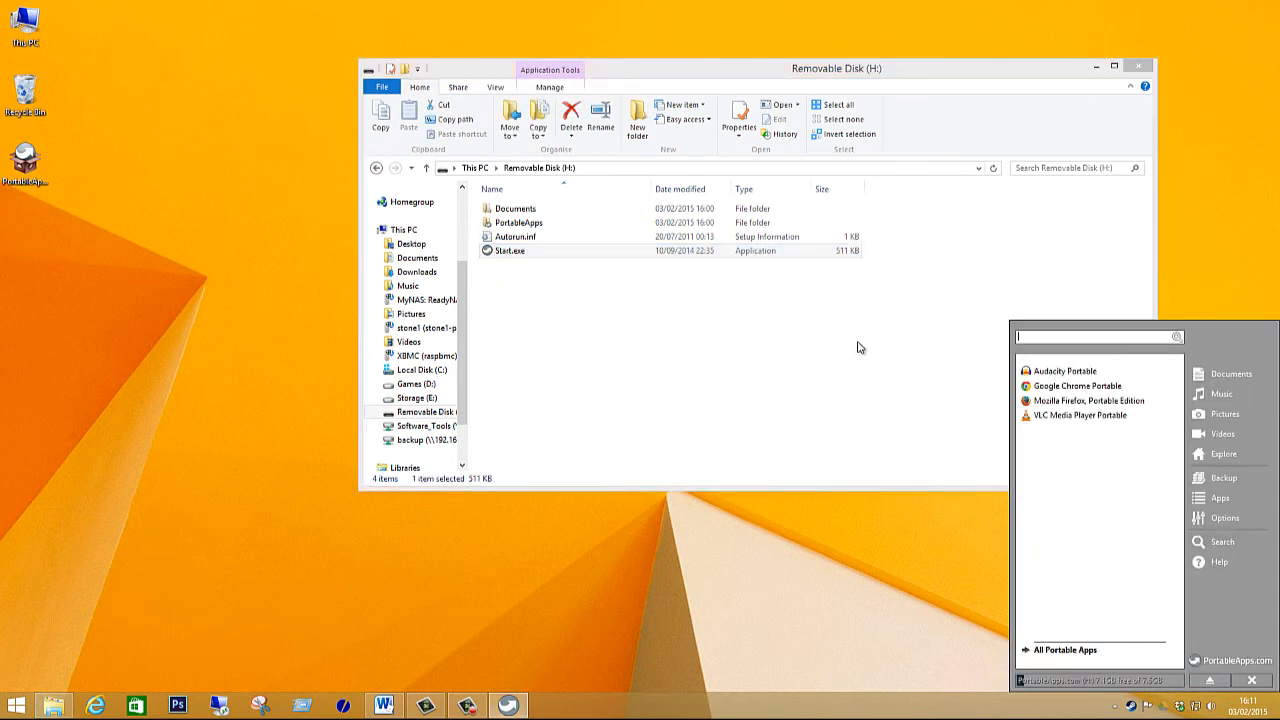
left_click(1057, 388)
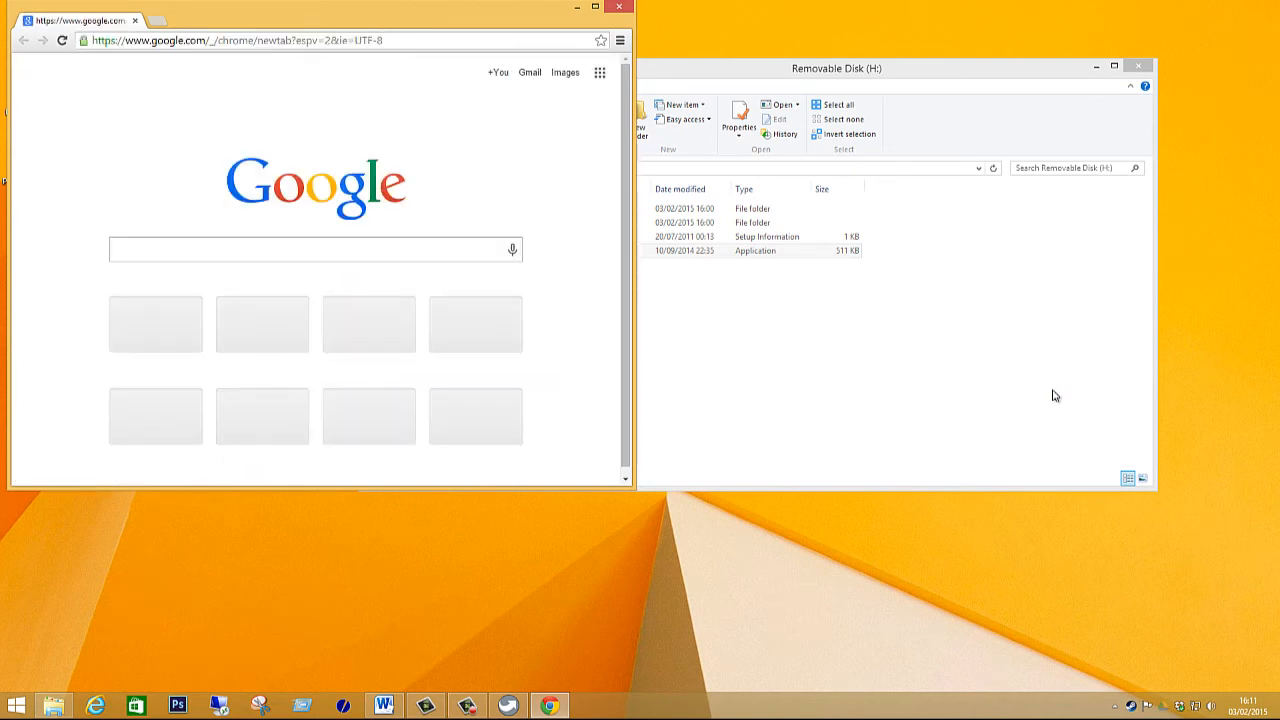
- Activate the Google search box in Google Chrome Portable, and close both the browser and the Removable Disk (H:) window
left_click(324, 258)
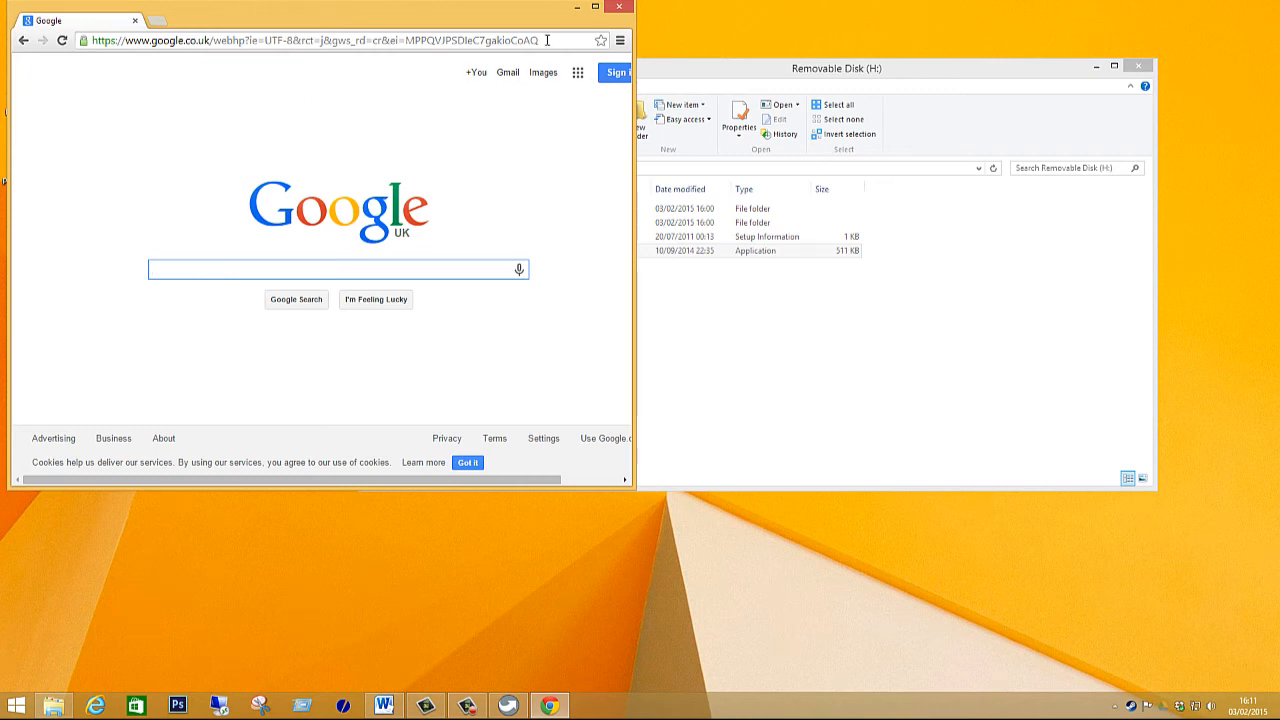
left_click(620, 8)
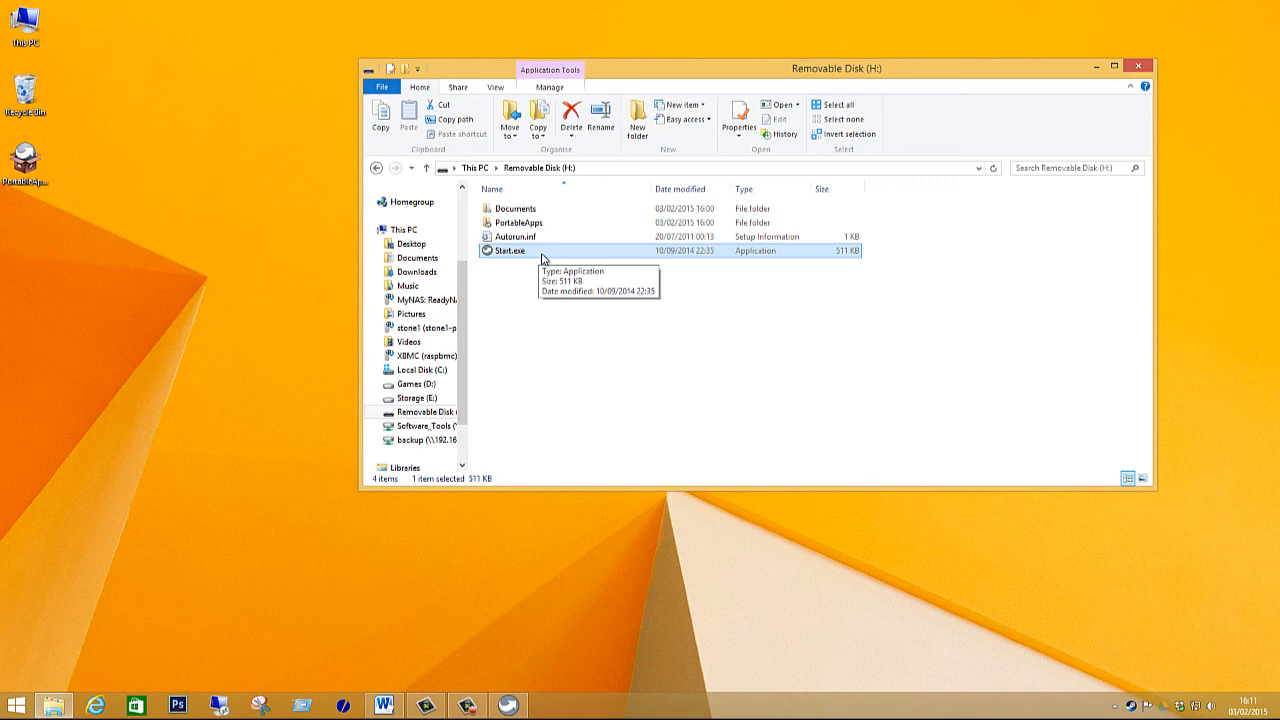
left_click(1138, 66)
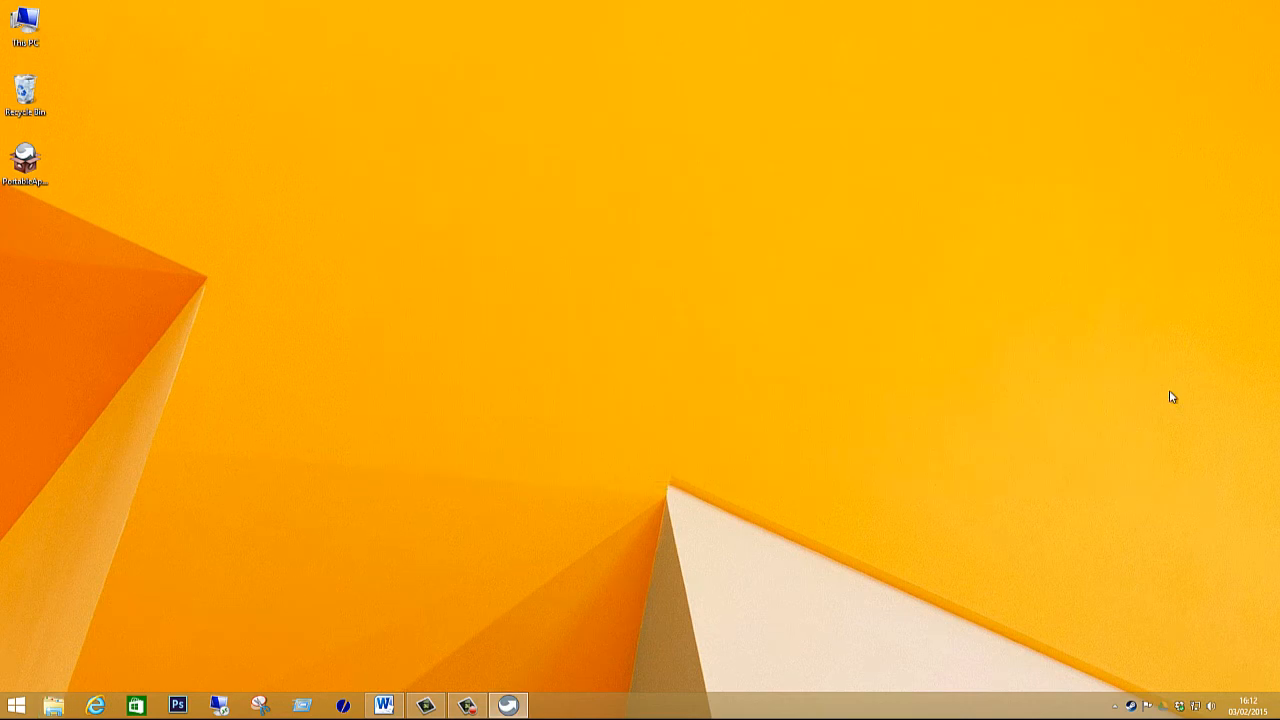
- Exit the PortableApps.com Platform, agreeing to close portable apps automatically on exit, and safely eject the USB Flash Disk
left_click(1115, 706)
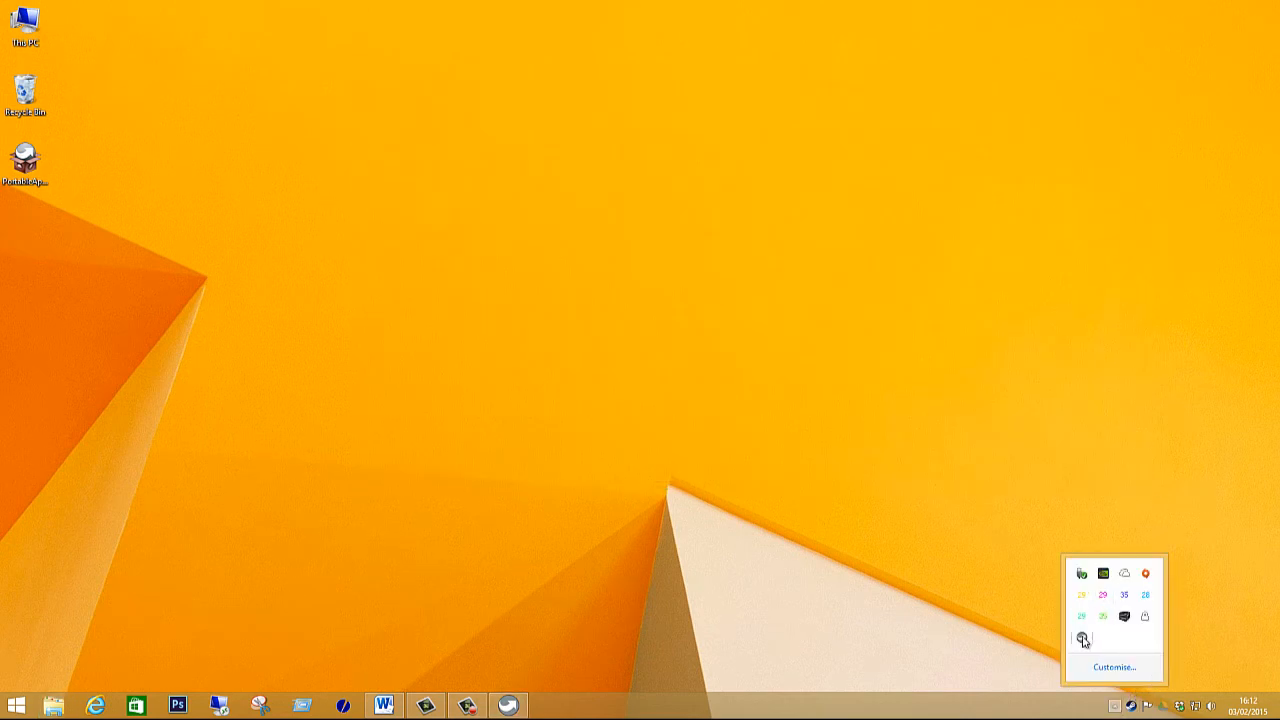
right_click(1083, 641)
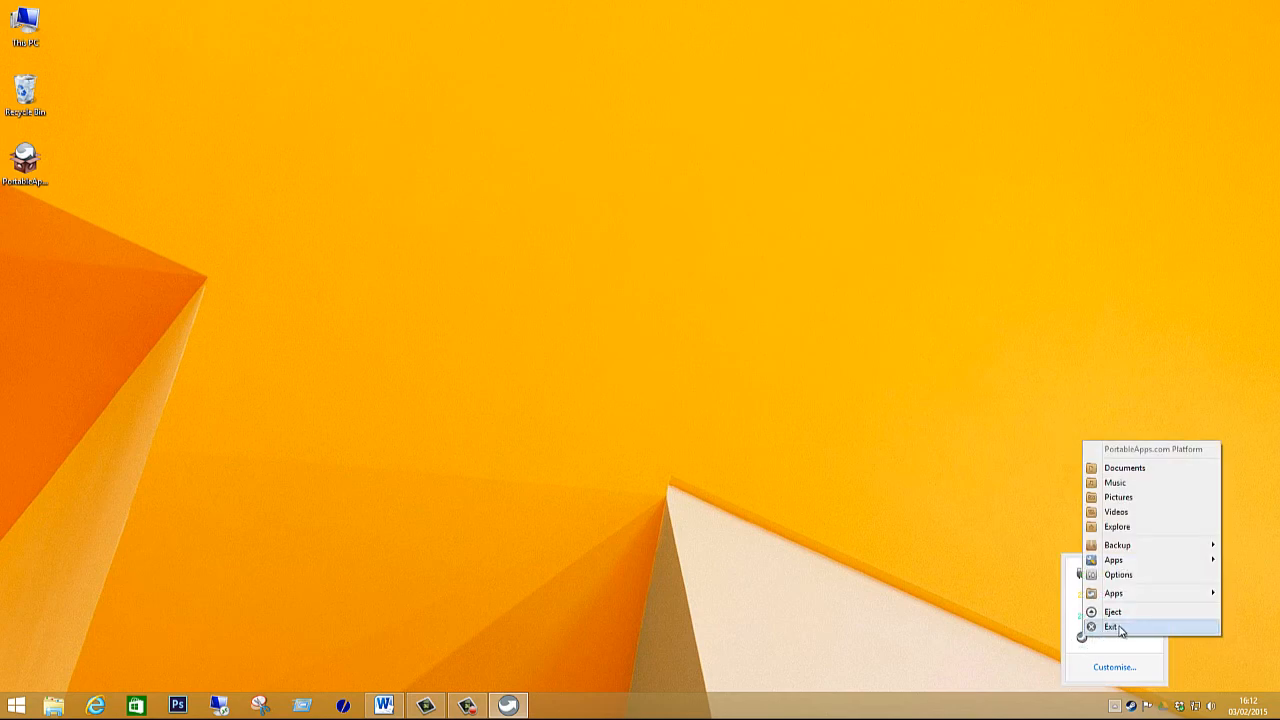
left_click(1112, 626)
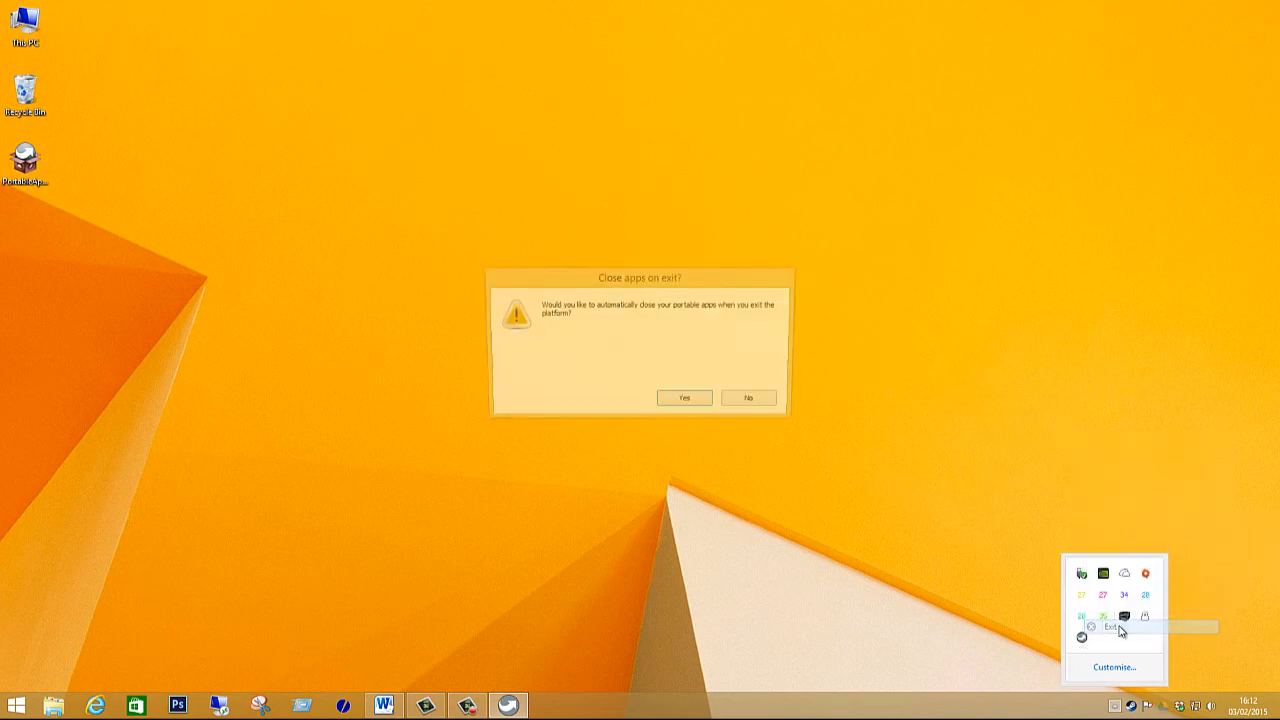
left_click(689, 401)
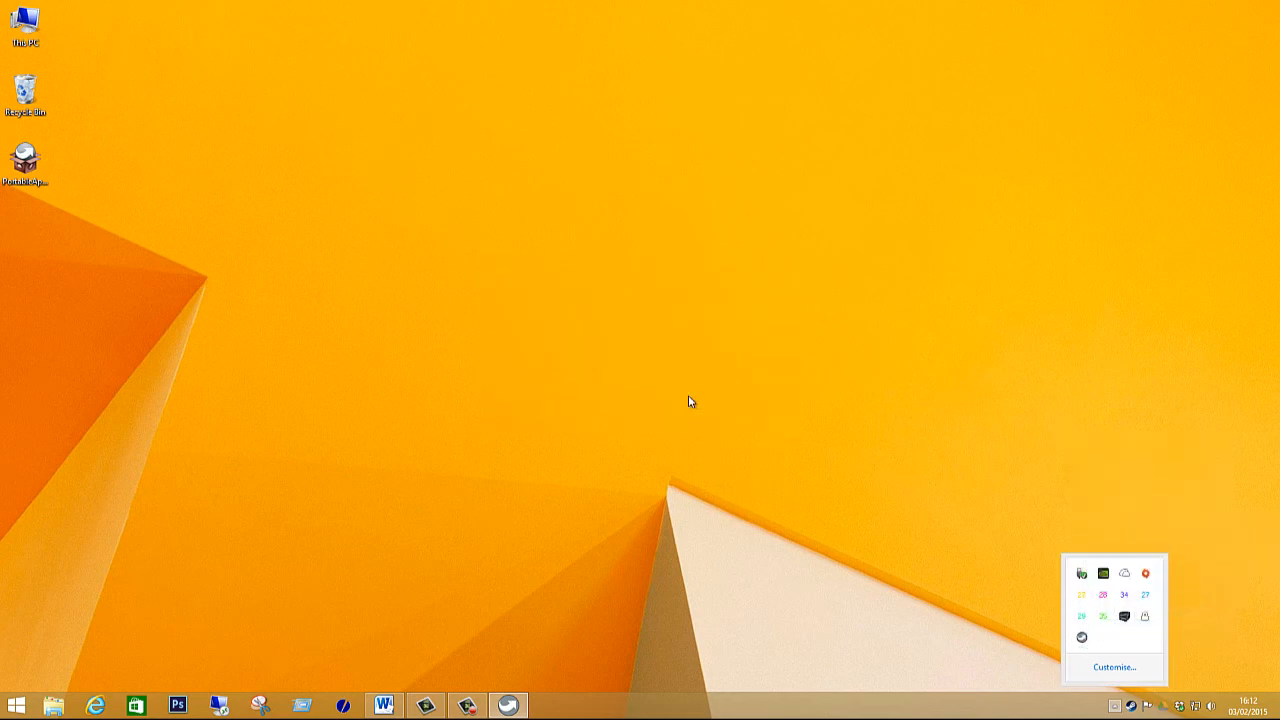
left_click(1082, 597)
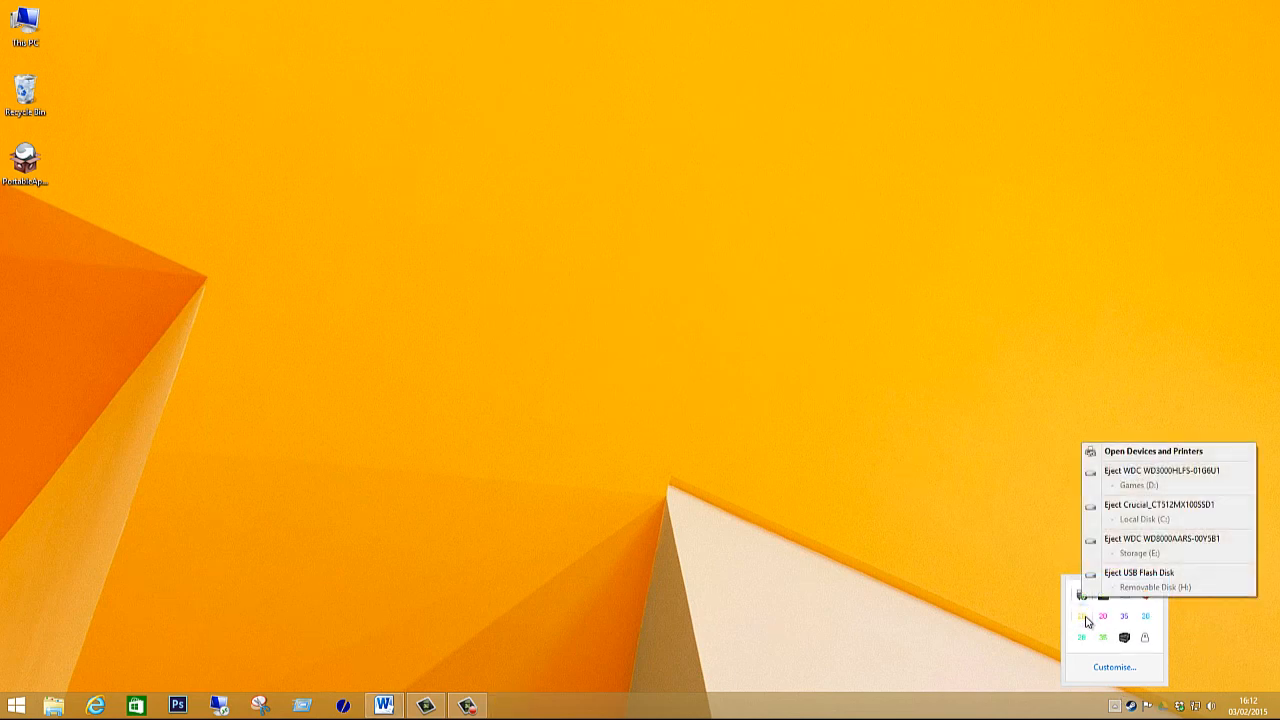
left_click(1158, 578)
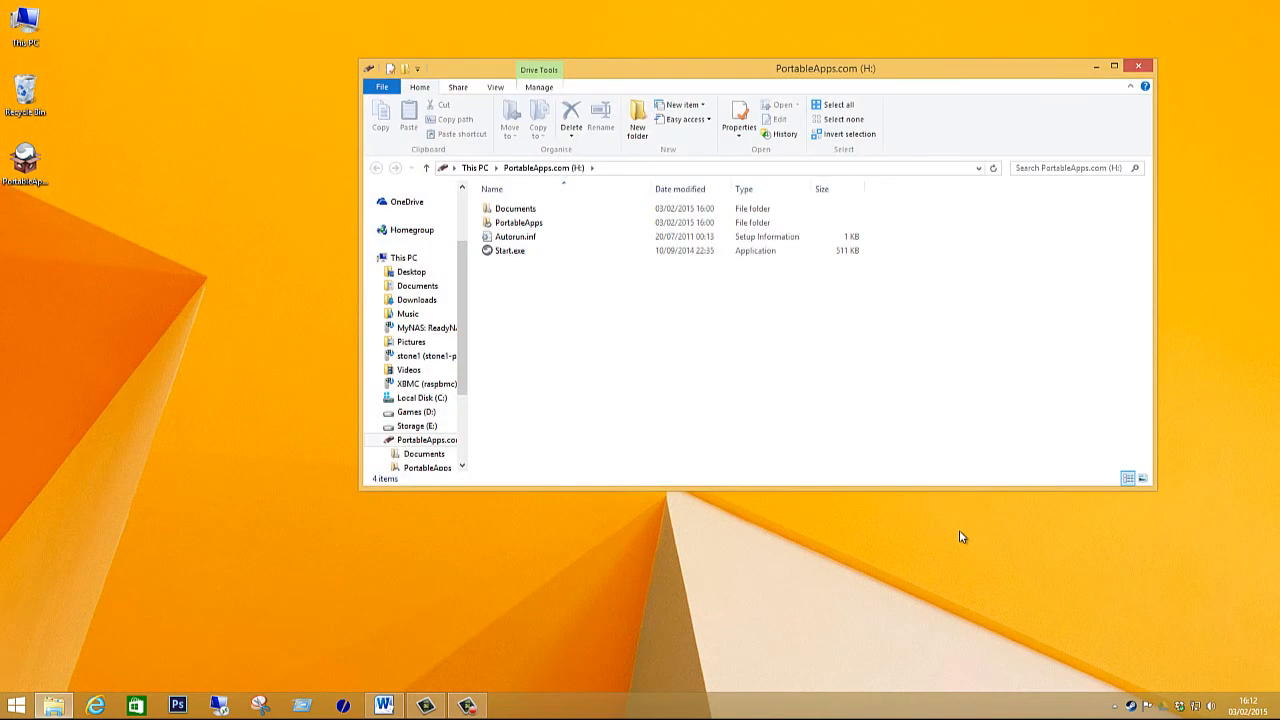
- Run Start.exe from PortableApps.com (H:) and browse the New Releases list of additional portable apps, closing it without installing anything
double_click(509, 252)
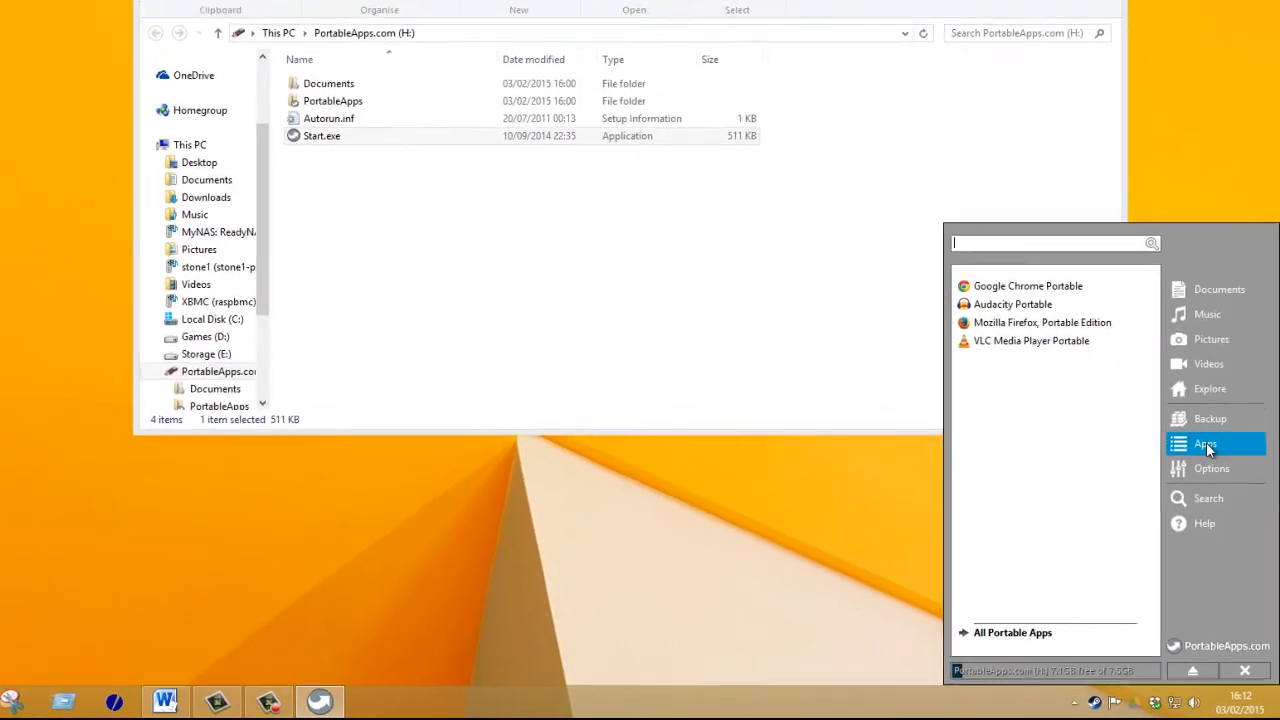
left_click(1206, 442)
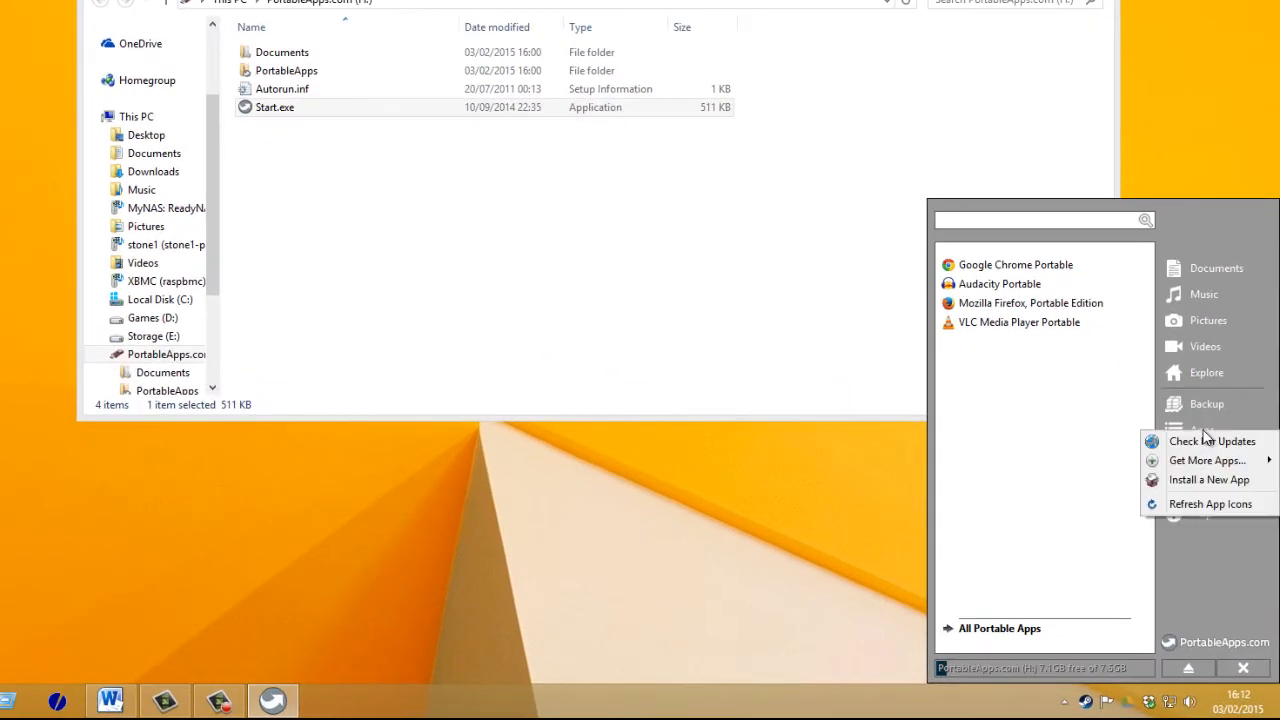
mouse_move(1228, 466)
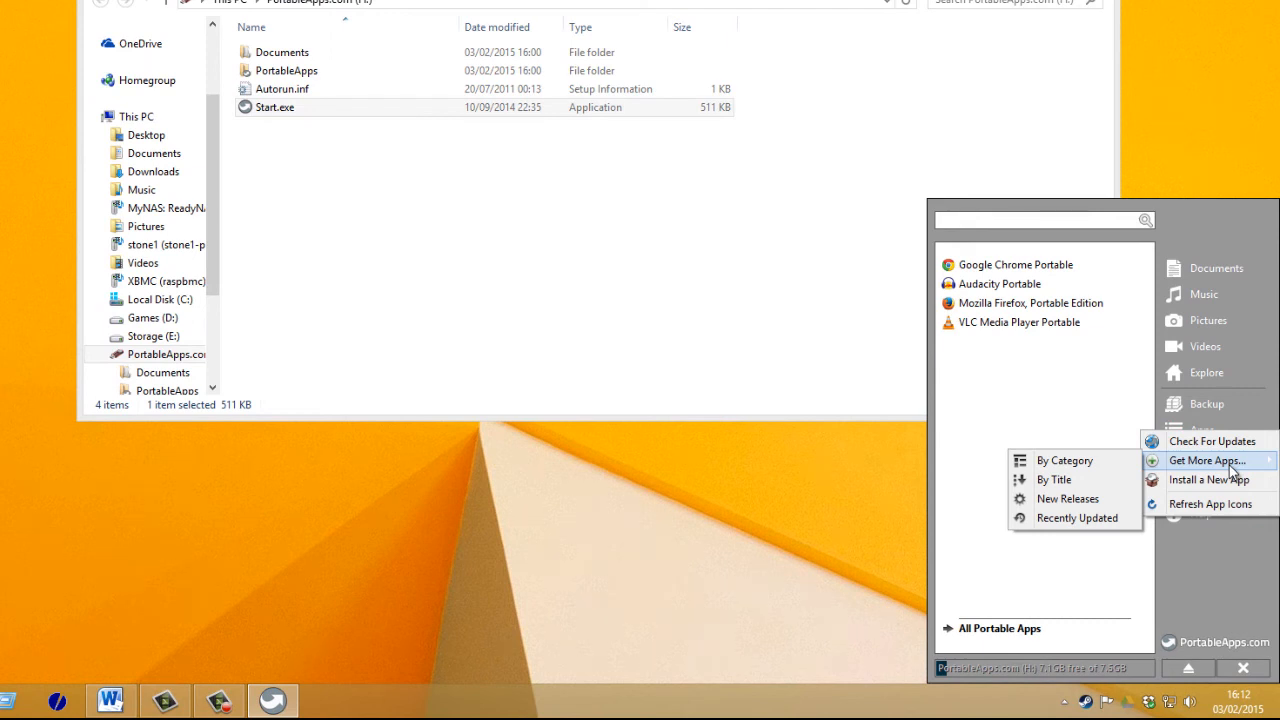
left_click(1067, 499)
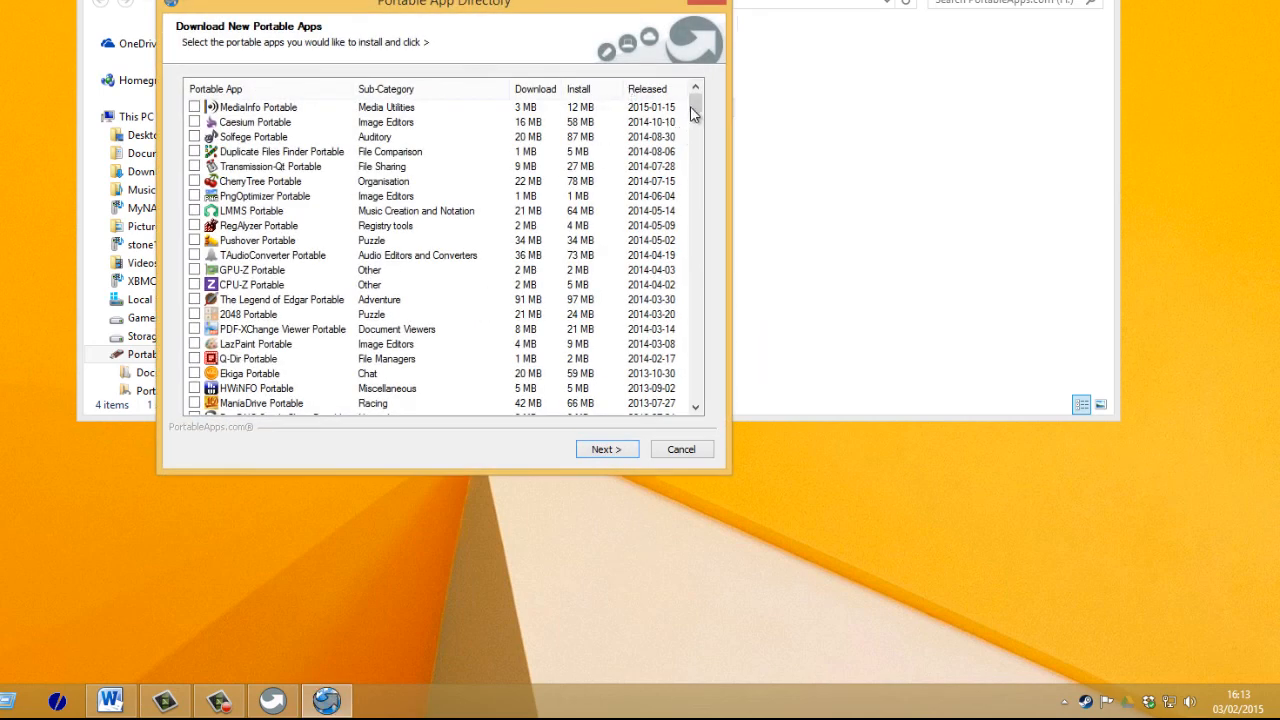
mouse_move(697, 112)
left_mouse_down()
mouse_move(677, 418)
mouse_move(729, 94)
mouse_move(734, 351)
mouse_move(714, 398)
mouse_move(707, 103)
left_mouse_up()
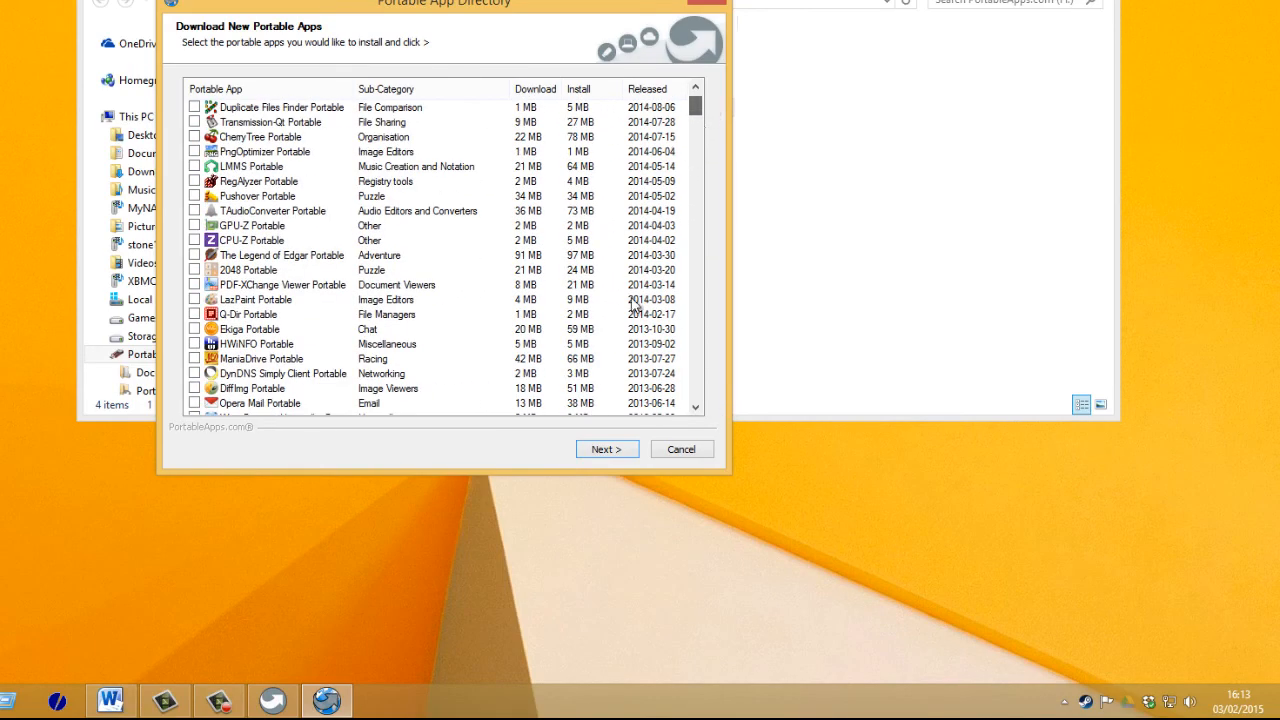
left_click(680, 450)
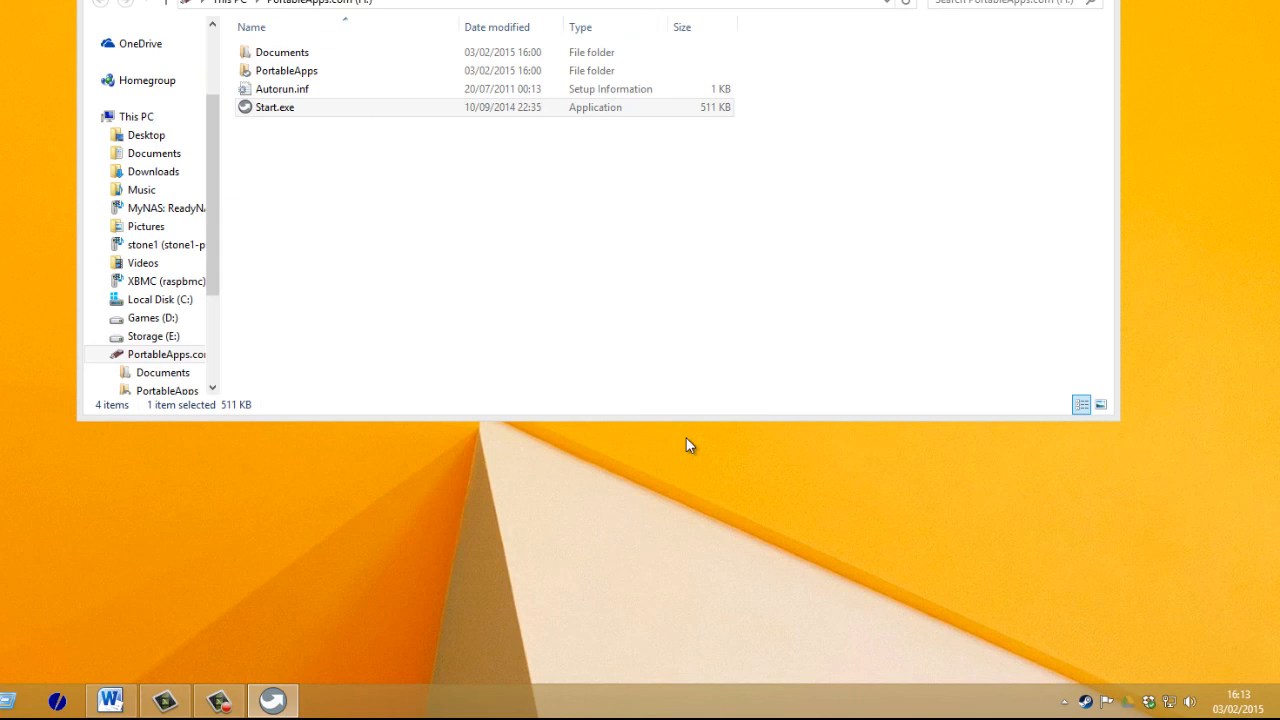